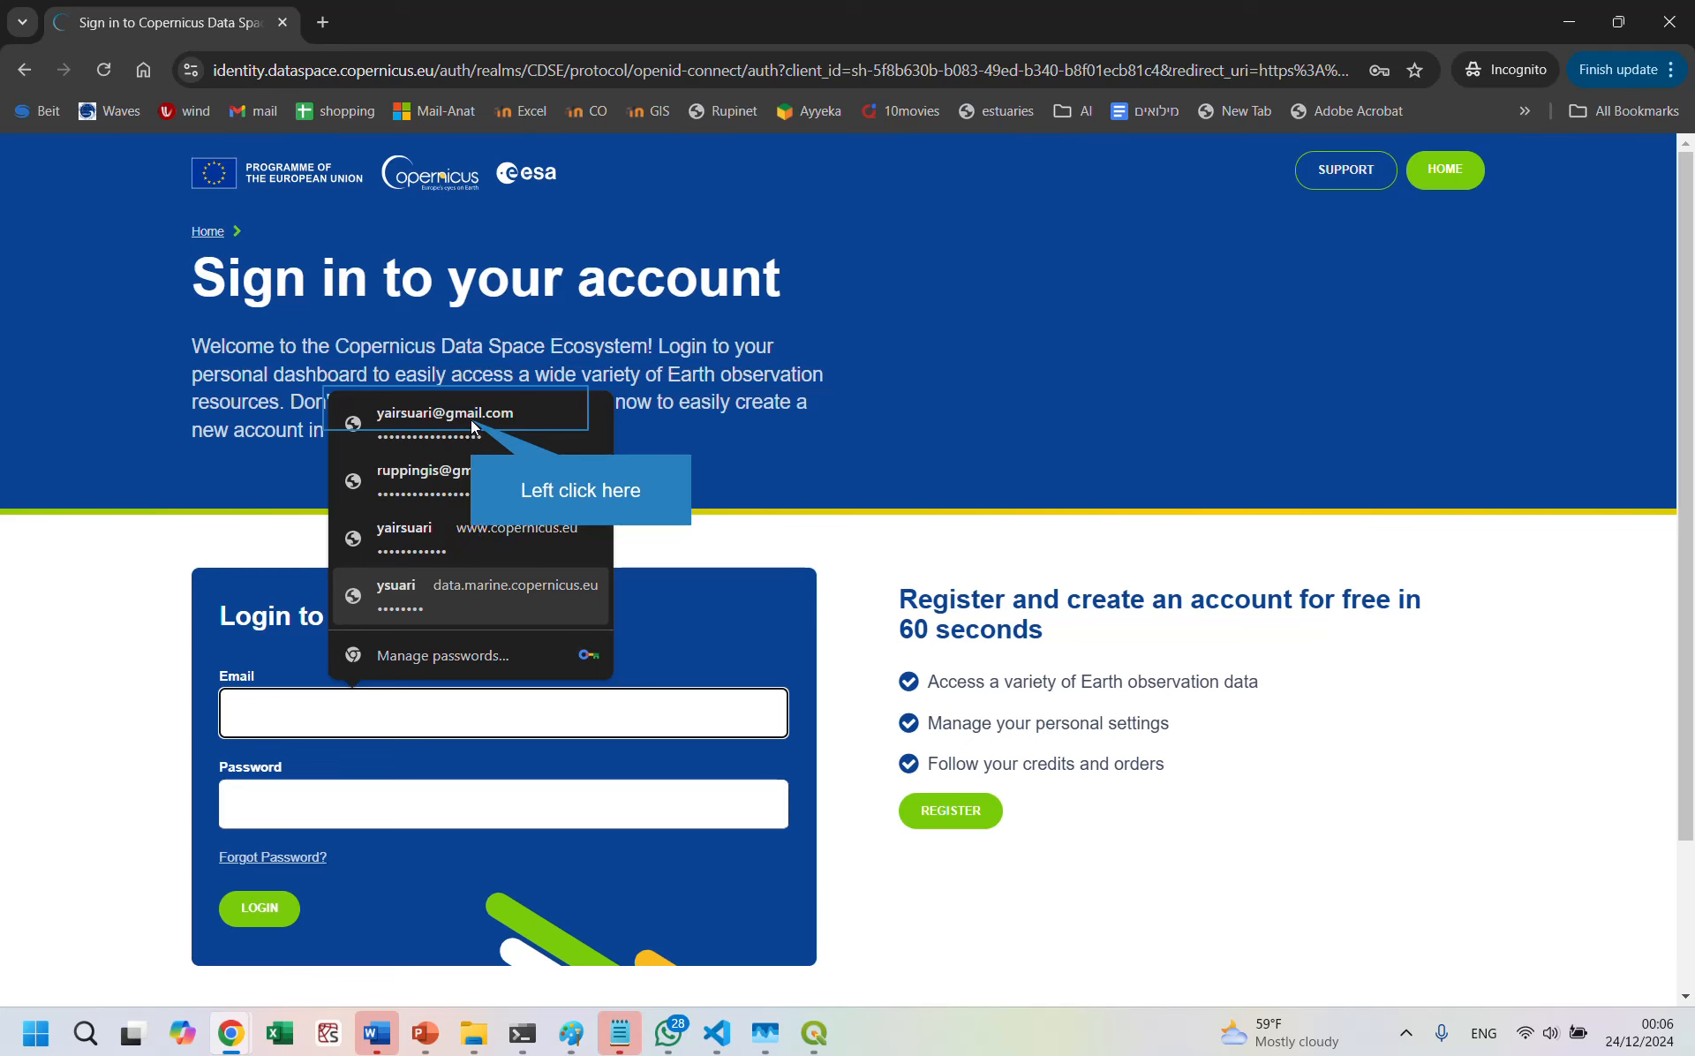
Step: Sign in to the Copernicus Data Space account with the saved email and password, and dismiss the welcome message
click(471, 425)
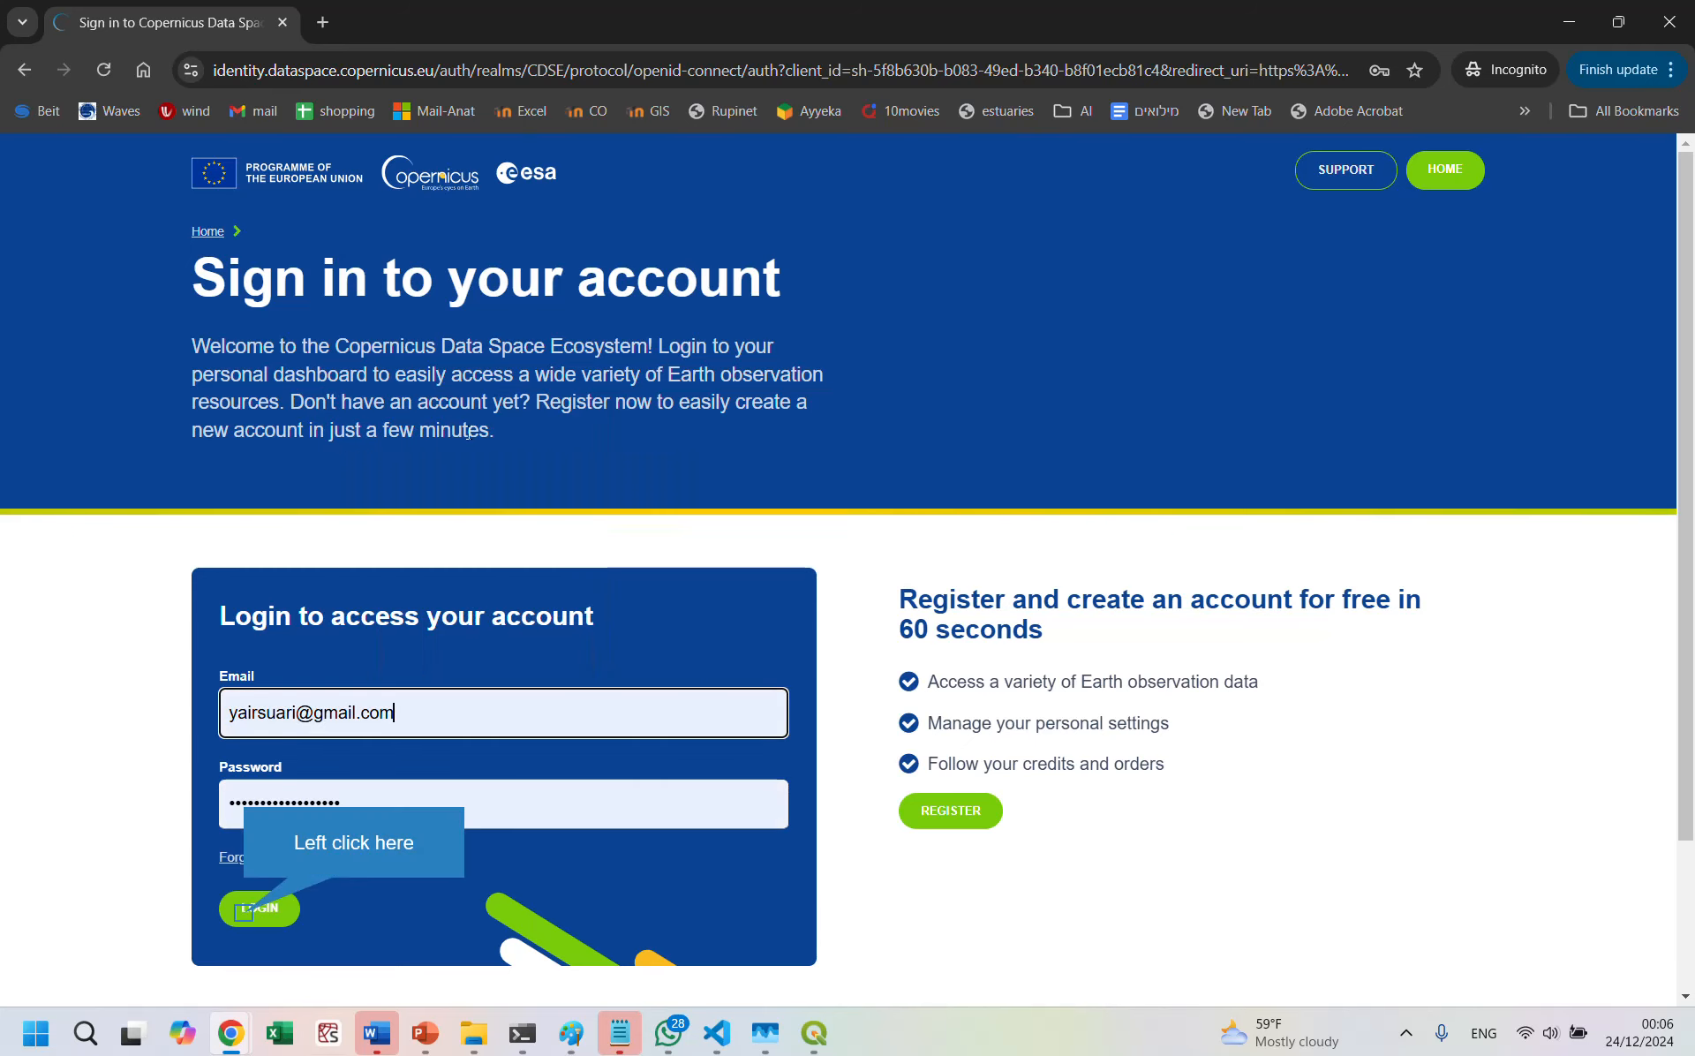
click(246, 922)
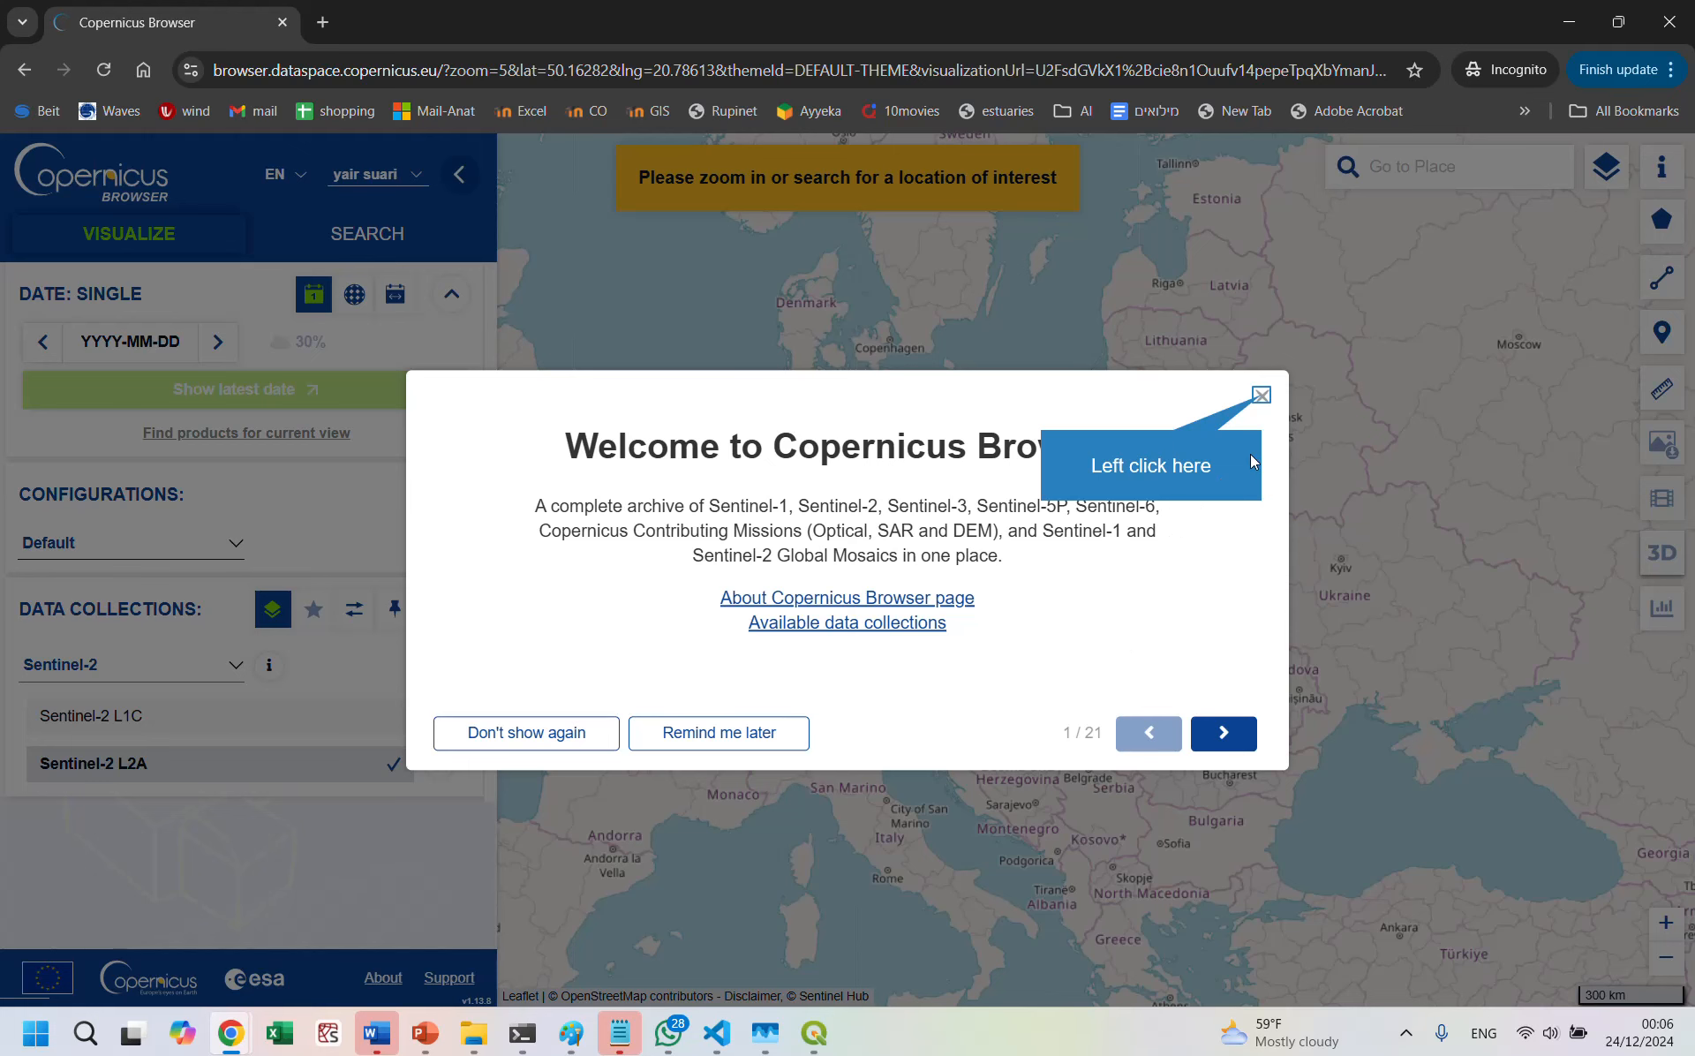
click(1261, 395)
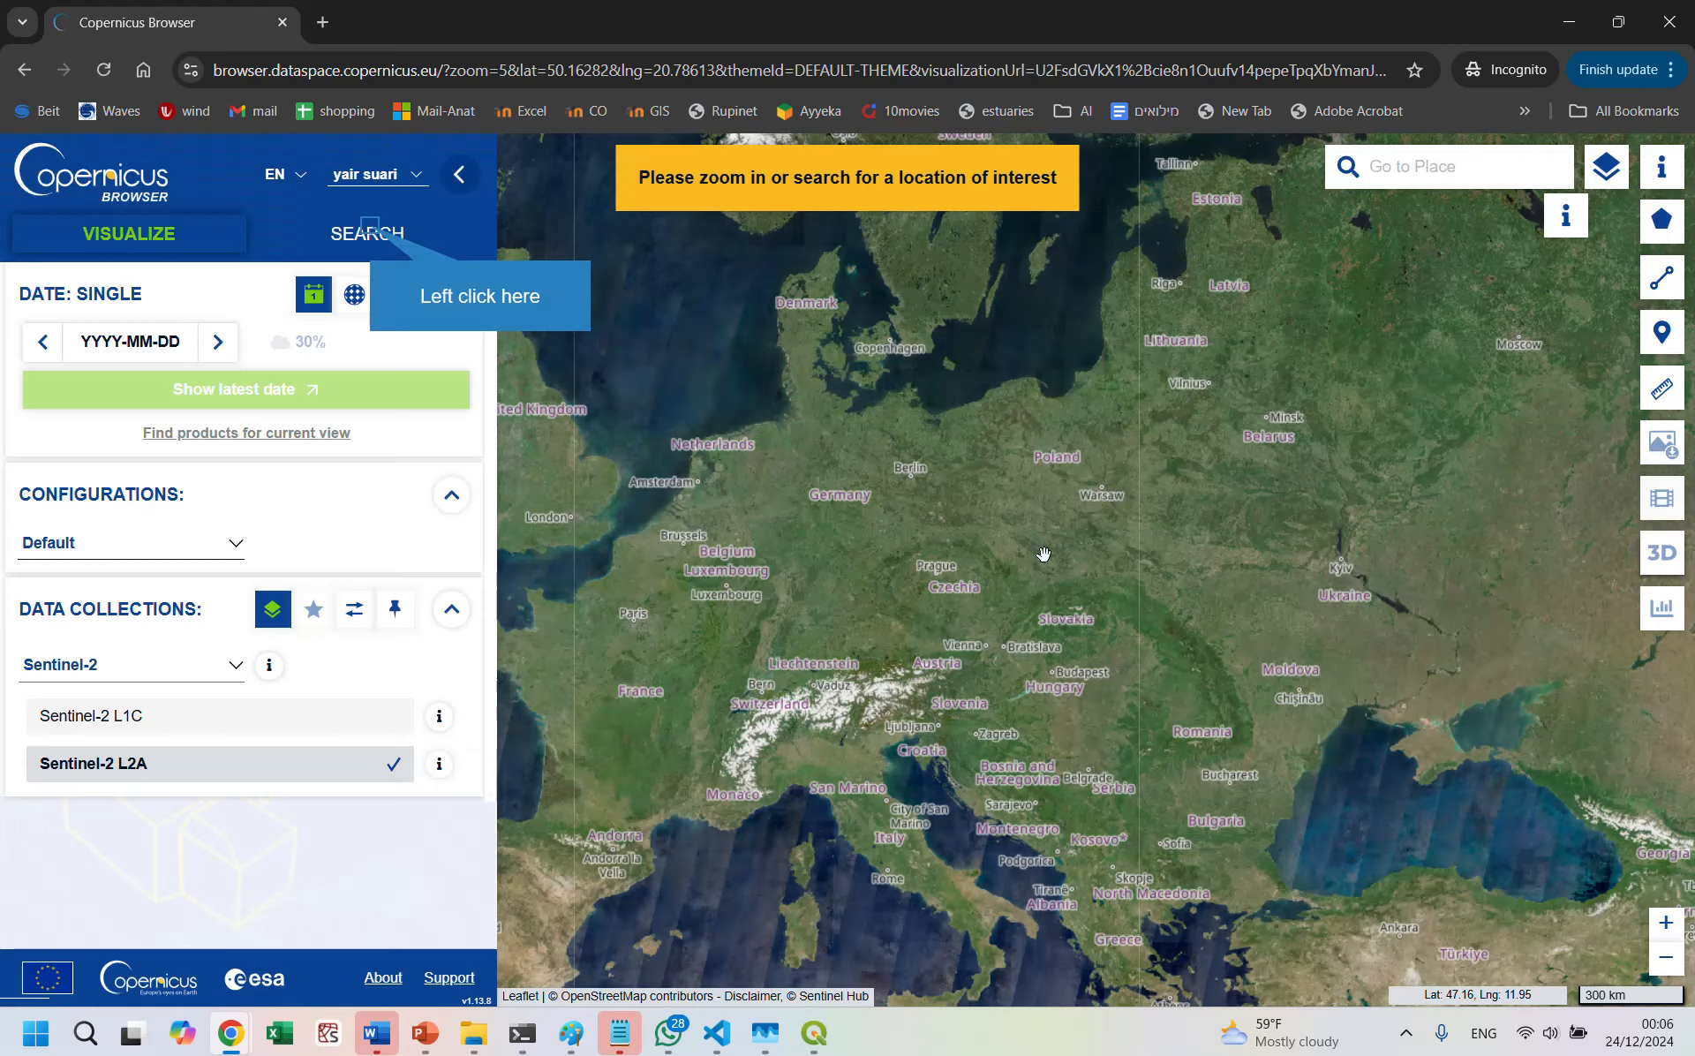
Step: Set up a product search with SENTINEL-2 MSI L2A and Auxiliary Data File as data sources, checking the available SENTINEL-2 filters
click(370, 233)
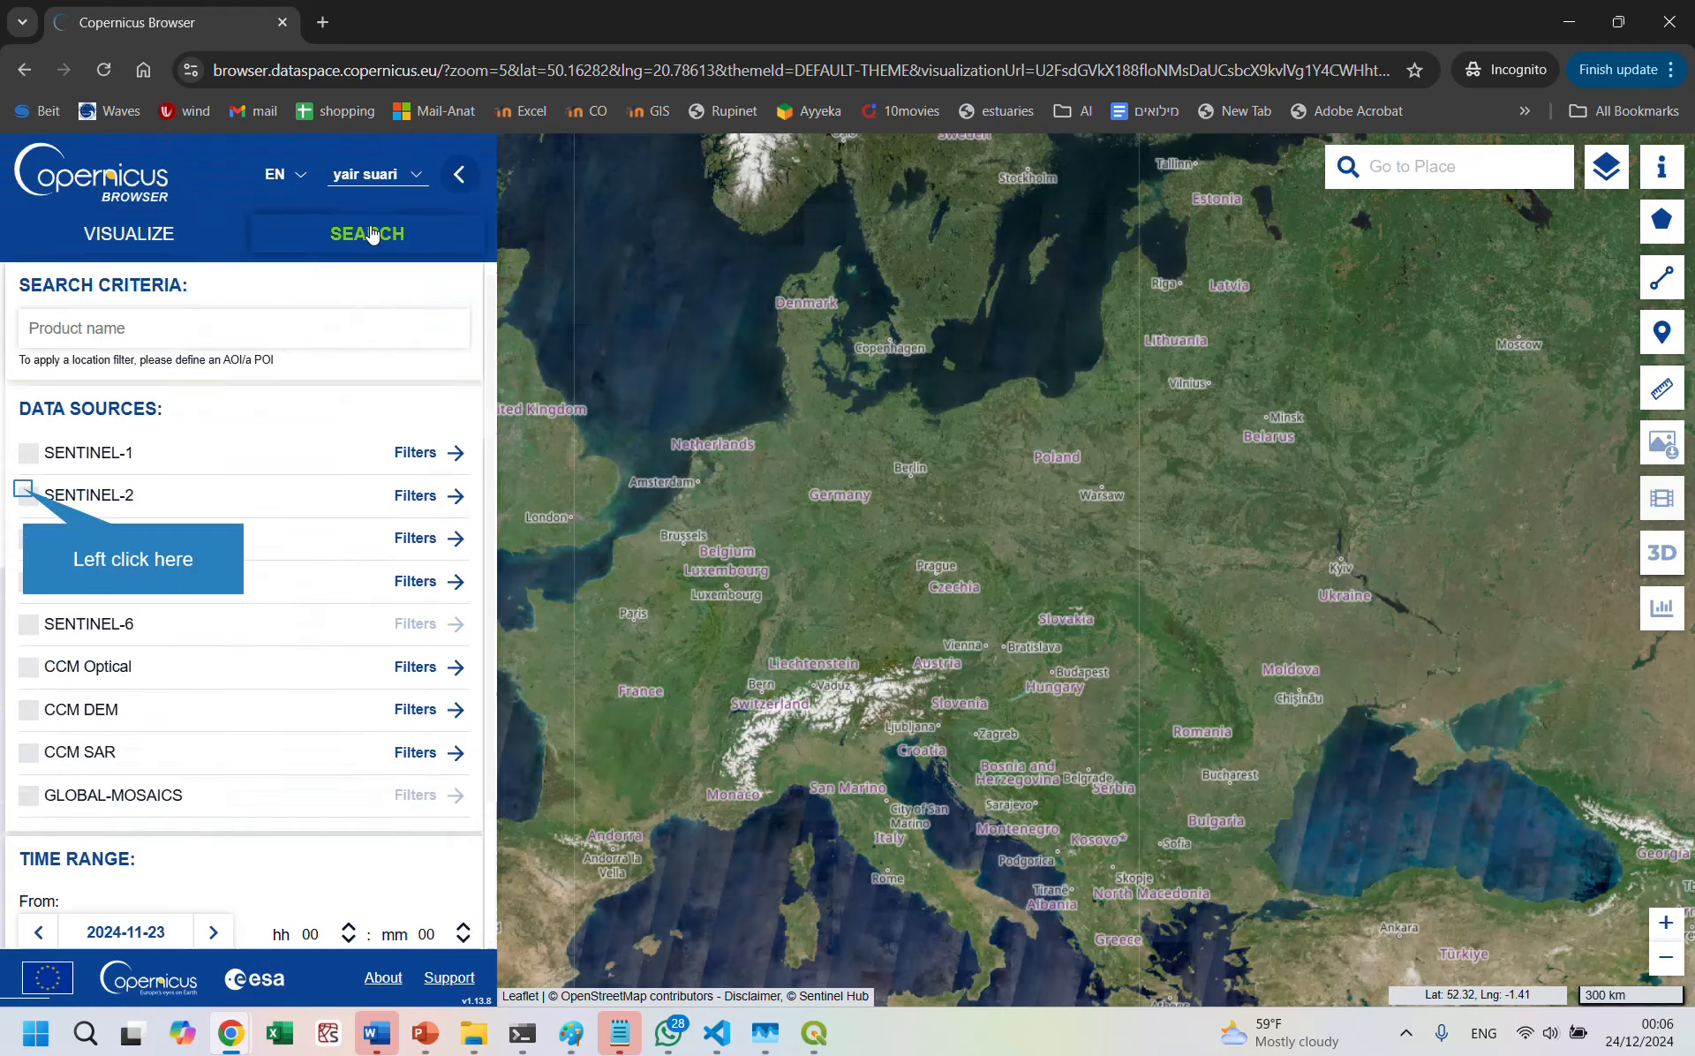
click(29, 496)
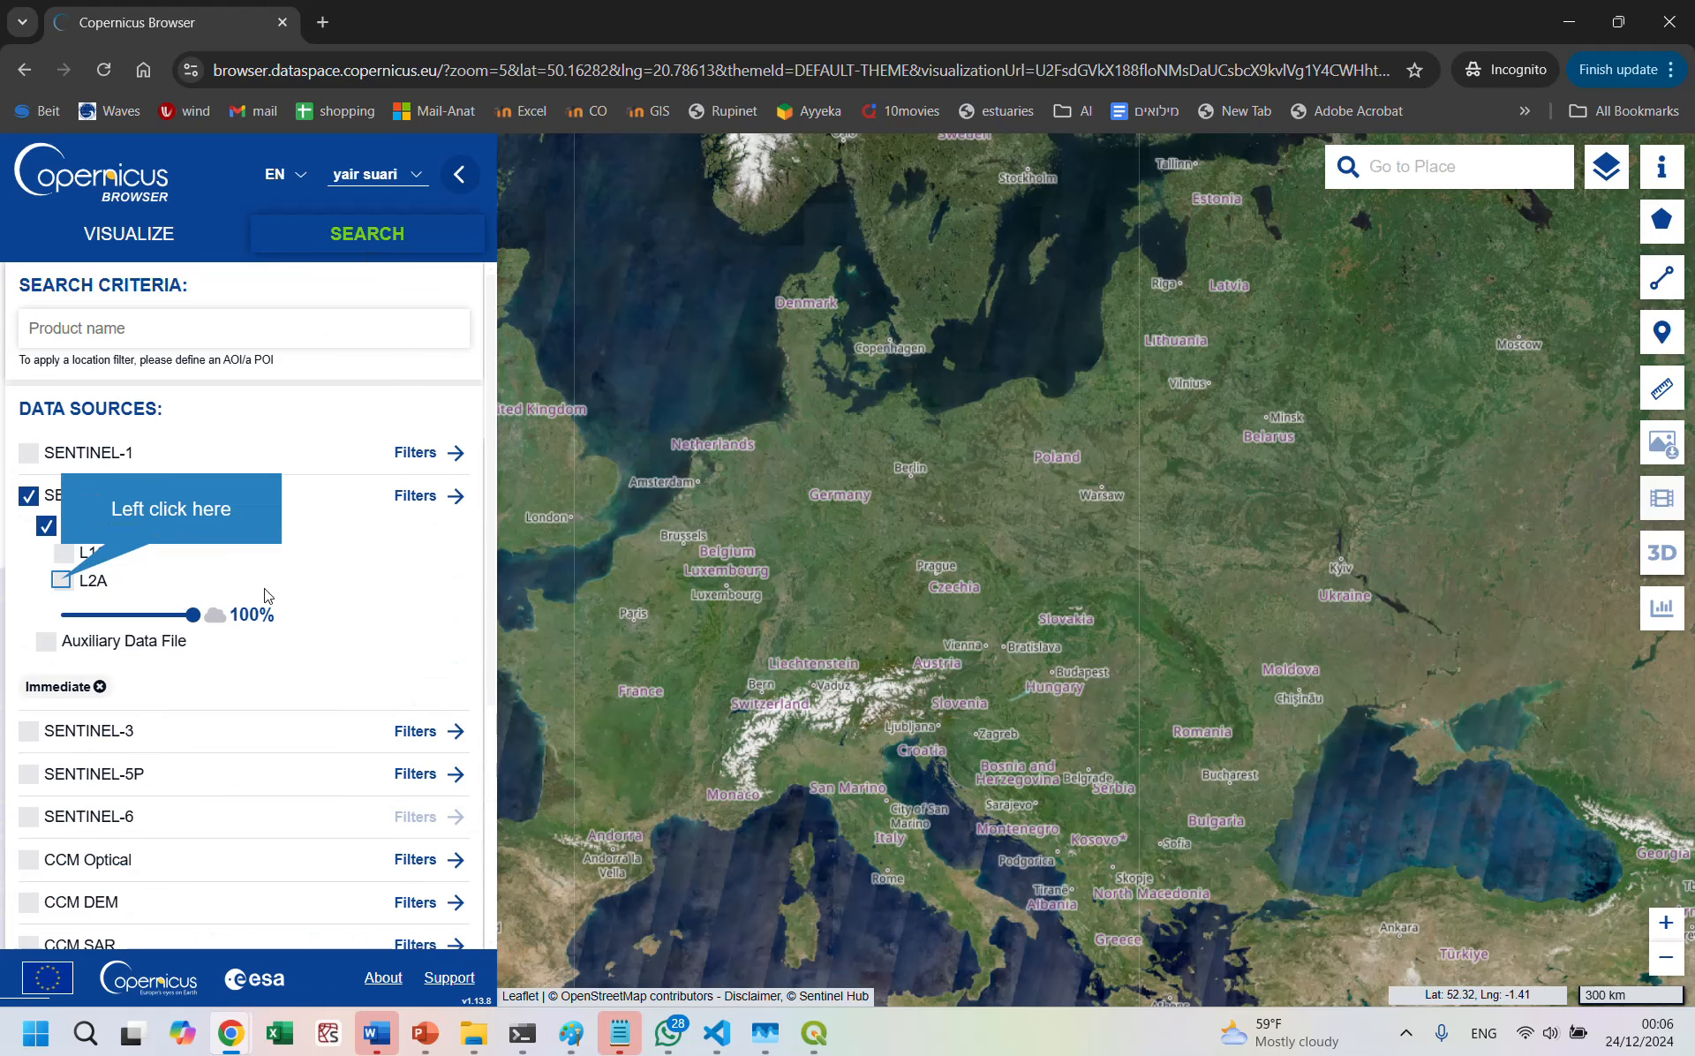
click(61, 583)
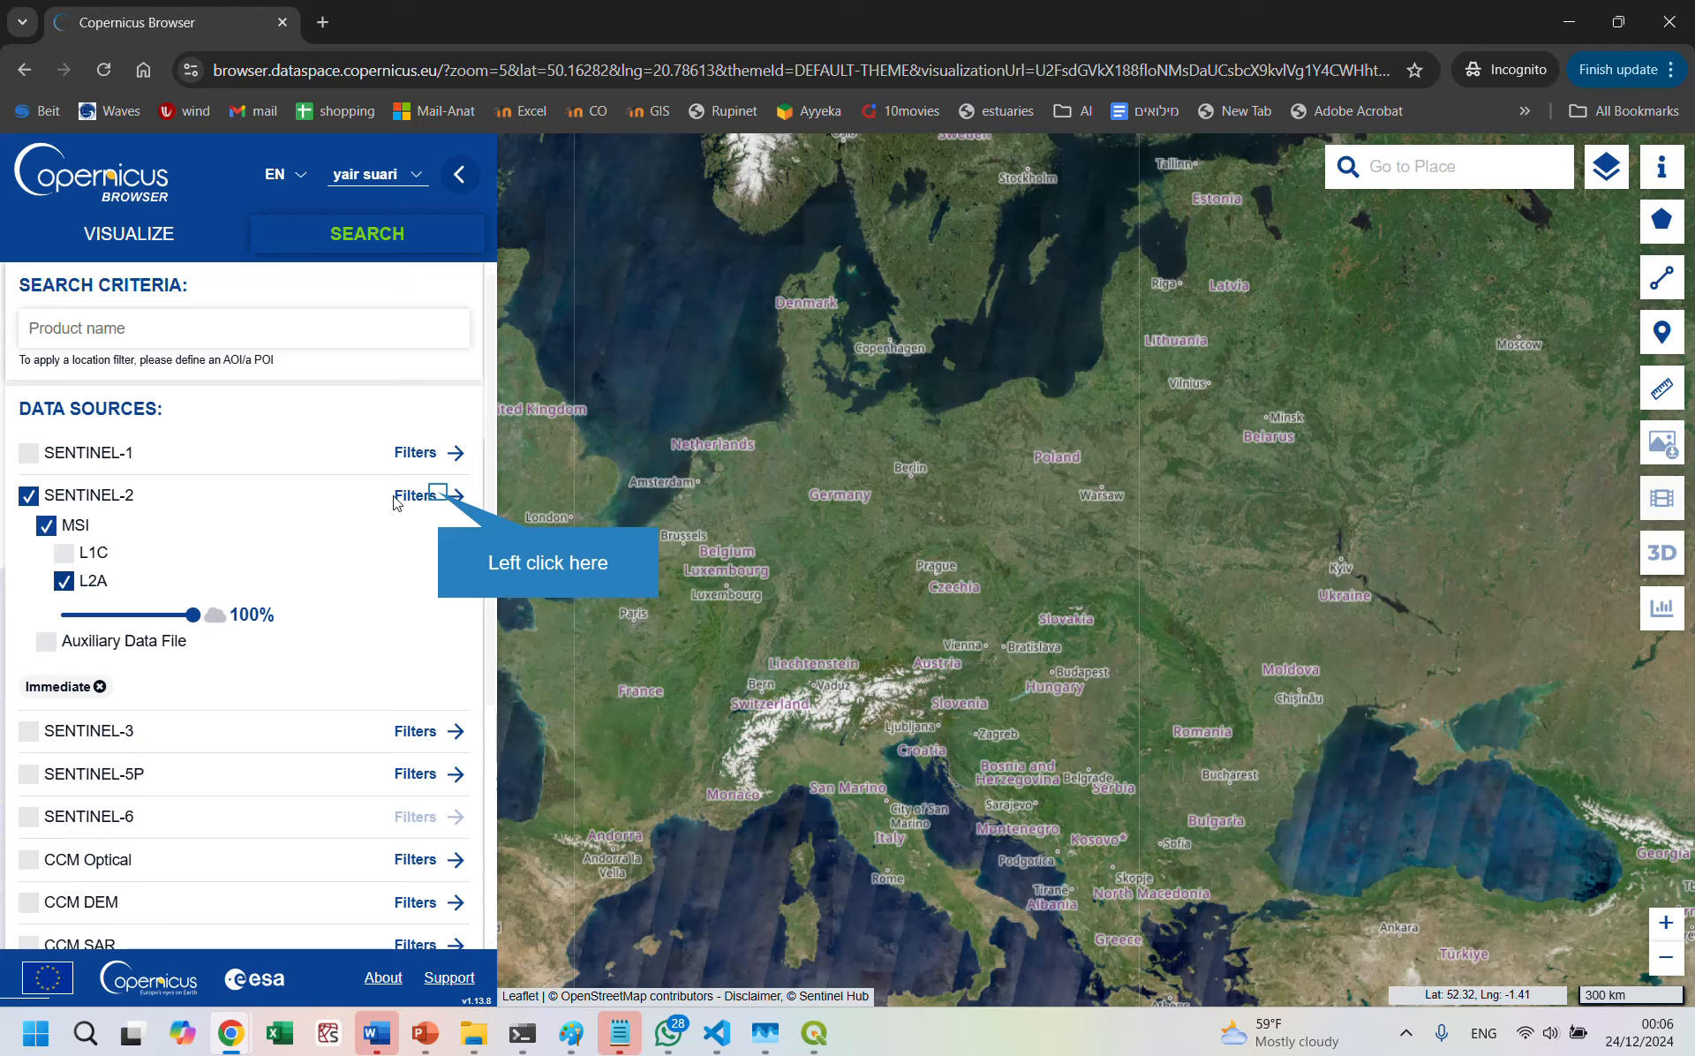
click(424, 499)
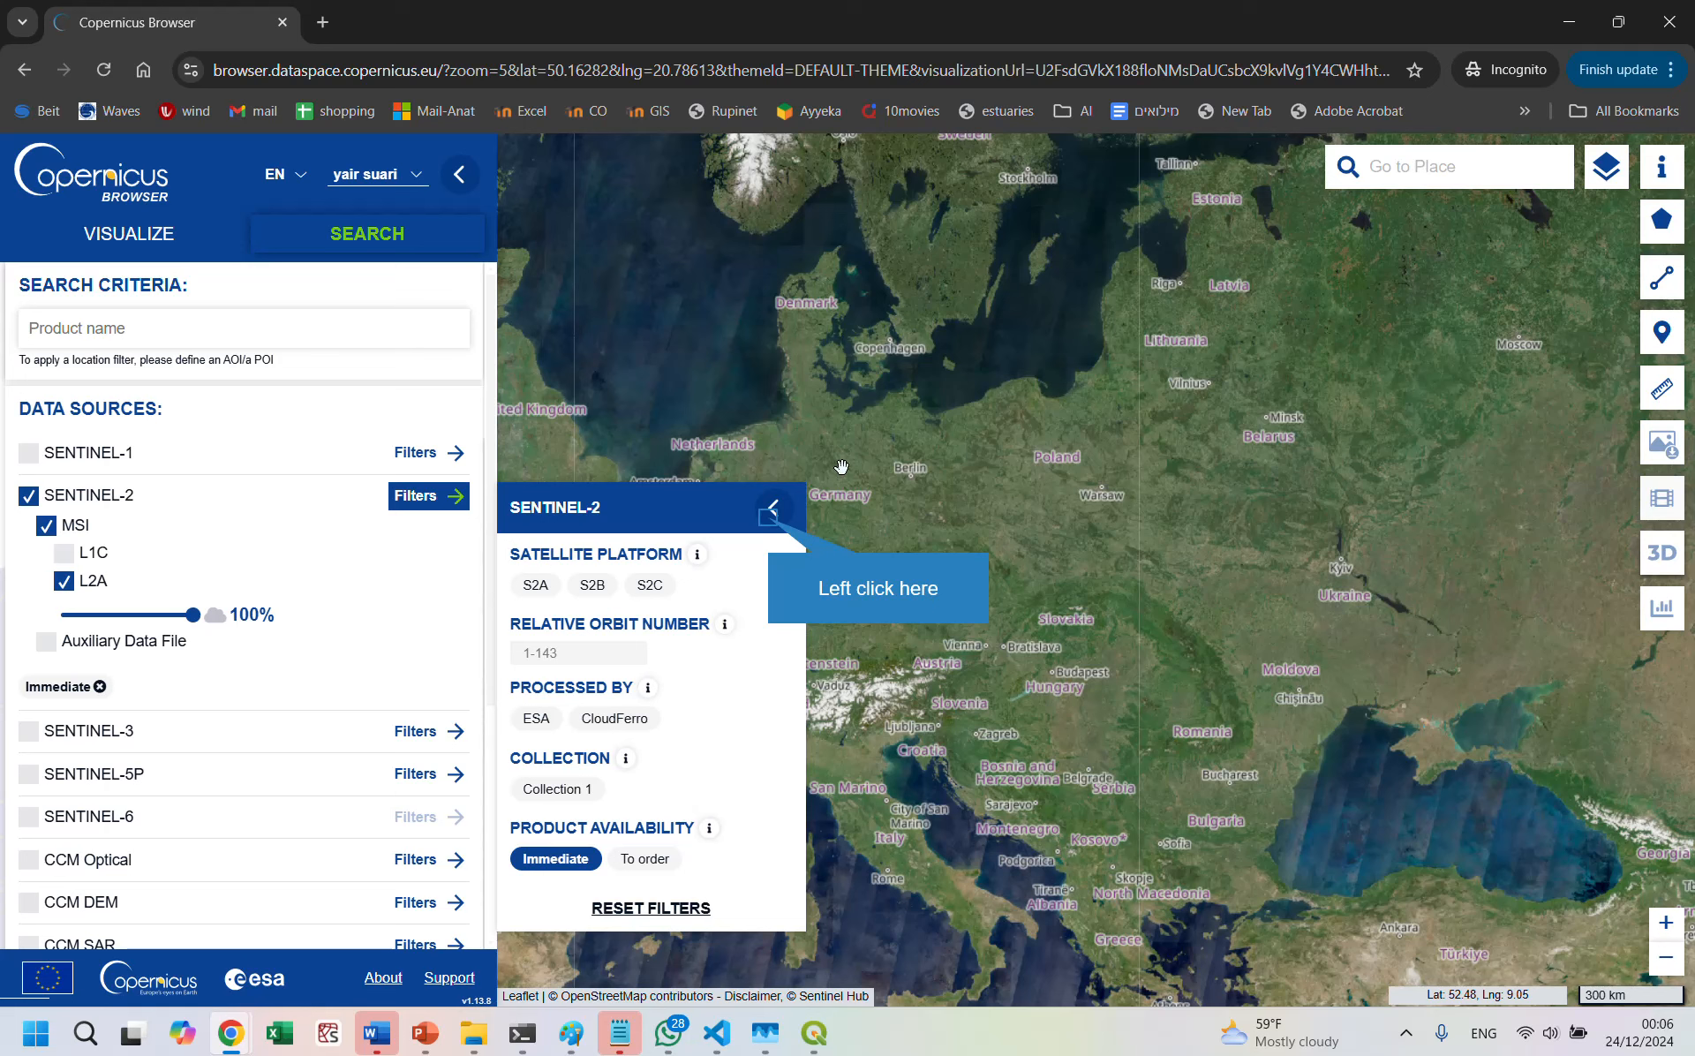
click(770, 512)
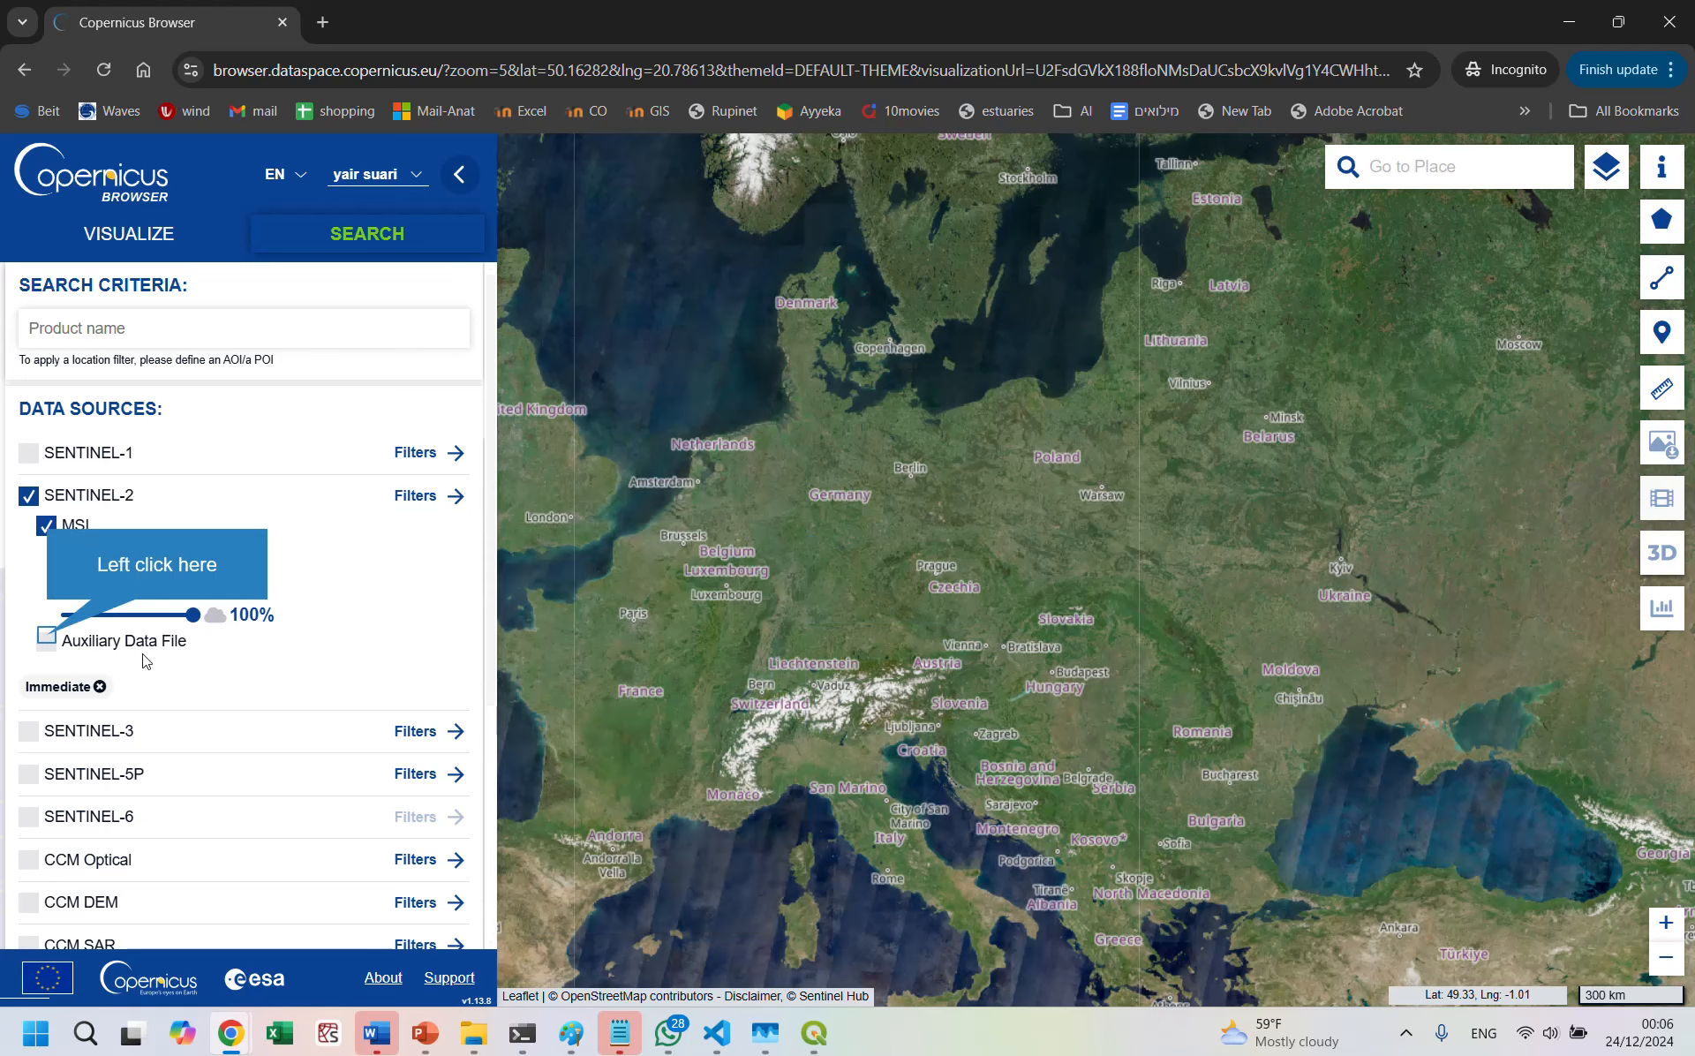
click(46, 641)
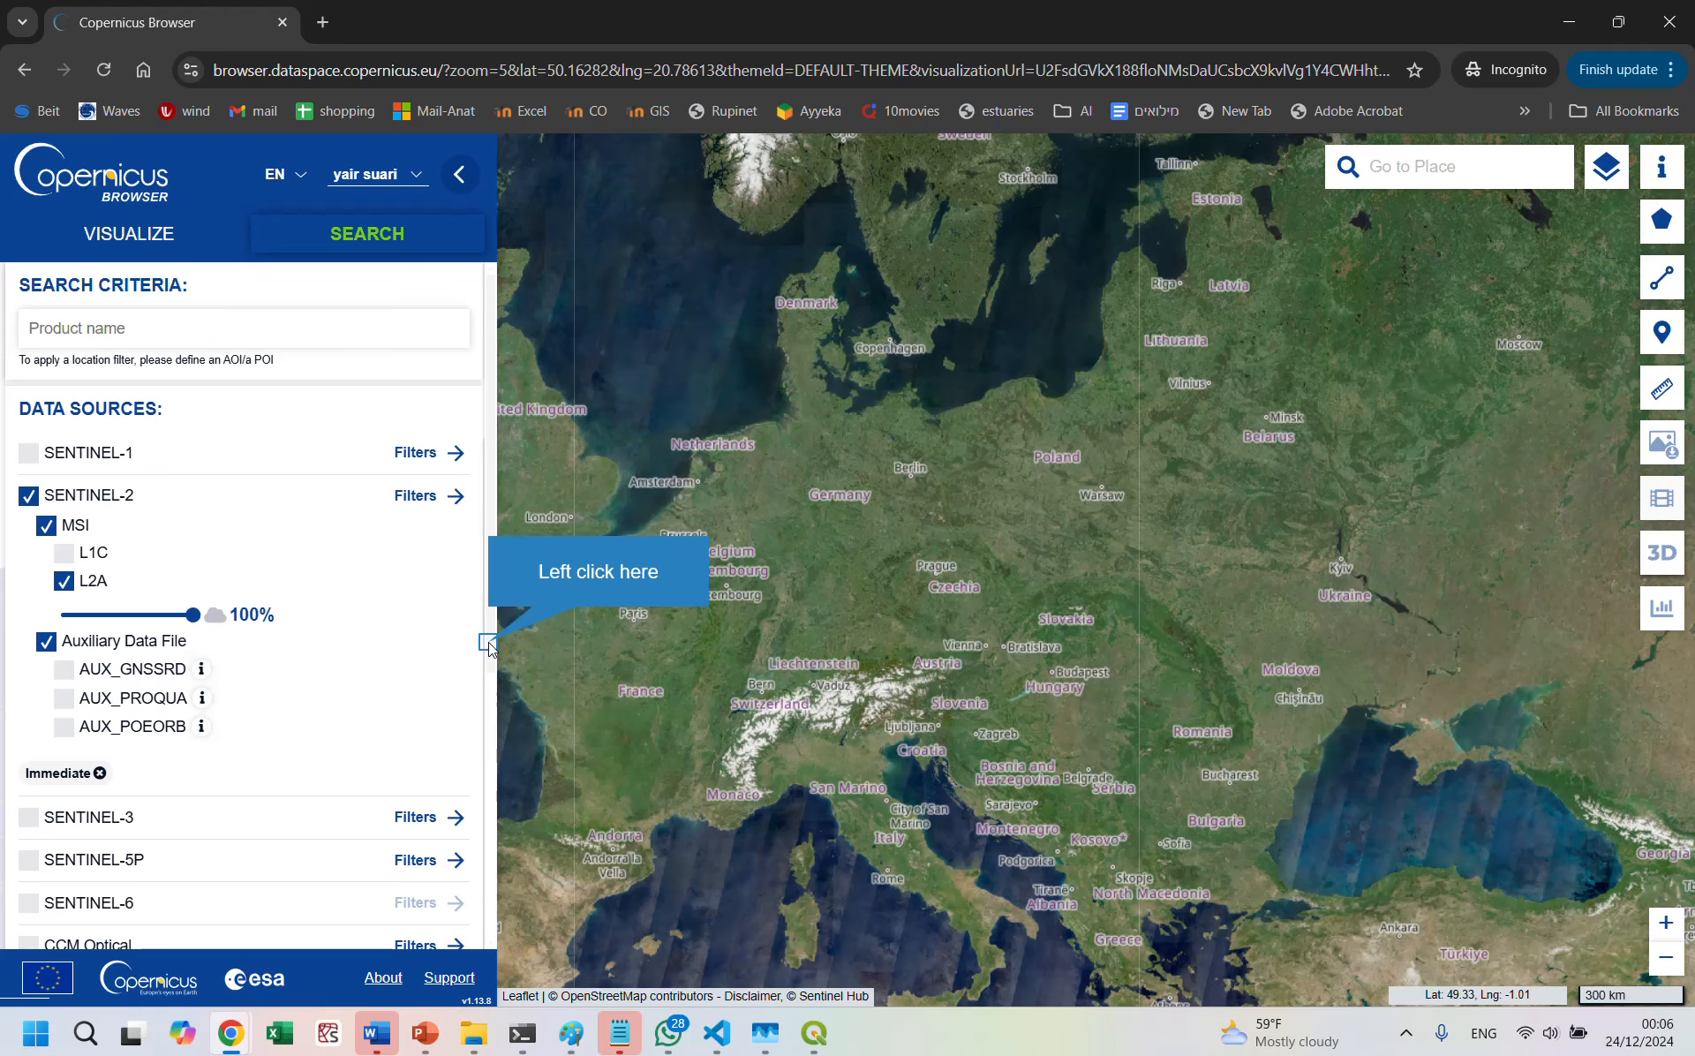
Step: Frame the map on the Mediterranean coast around Haifa as the search area
drag(490, 646, 464, 941)
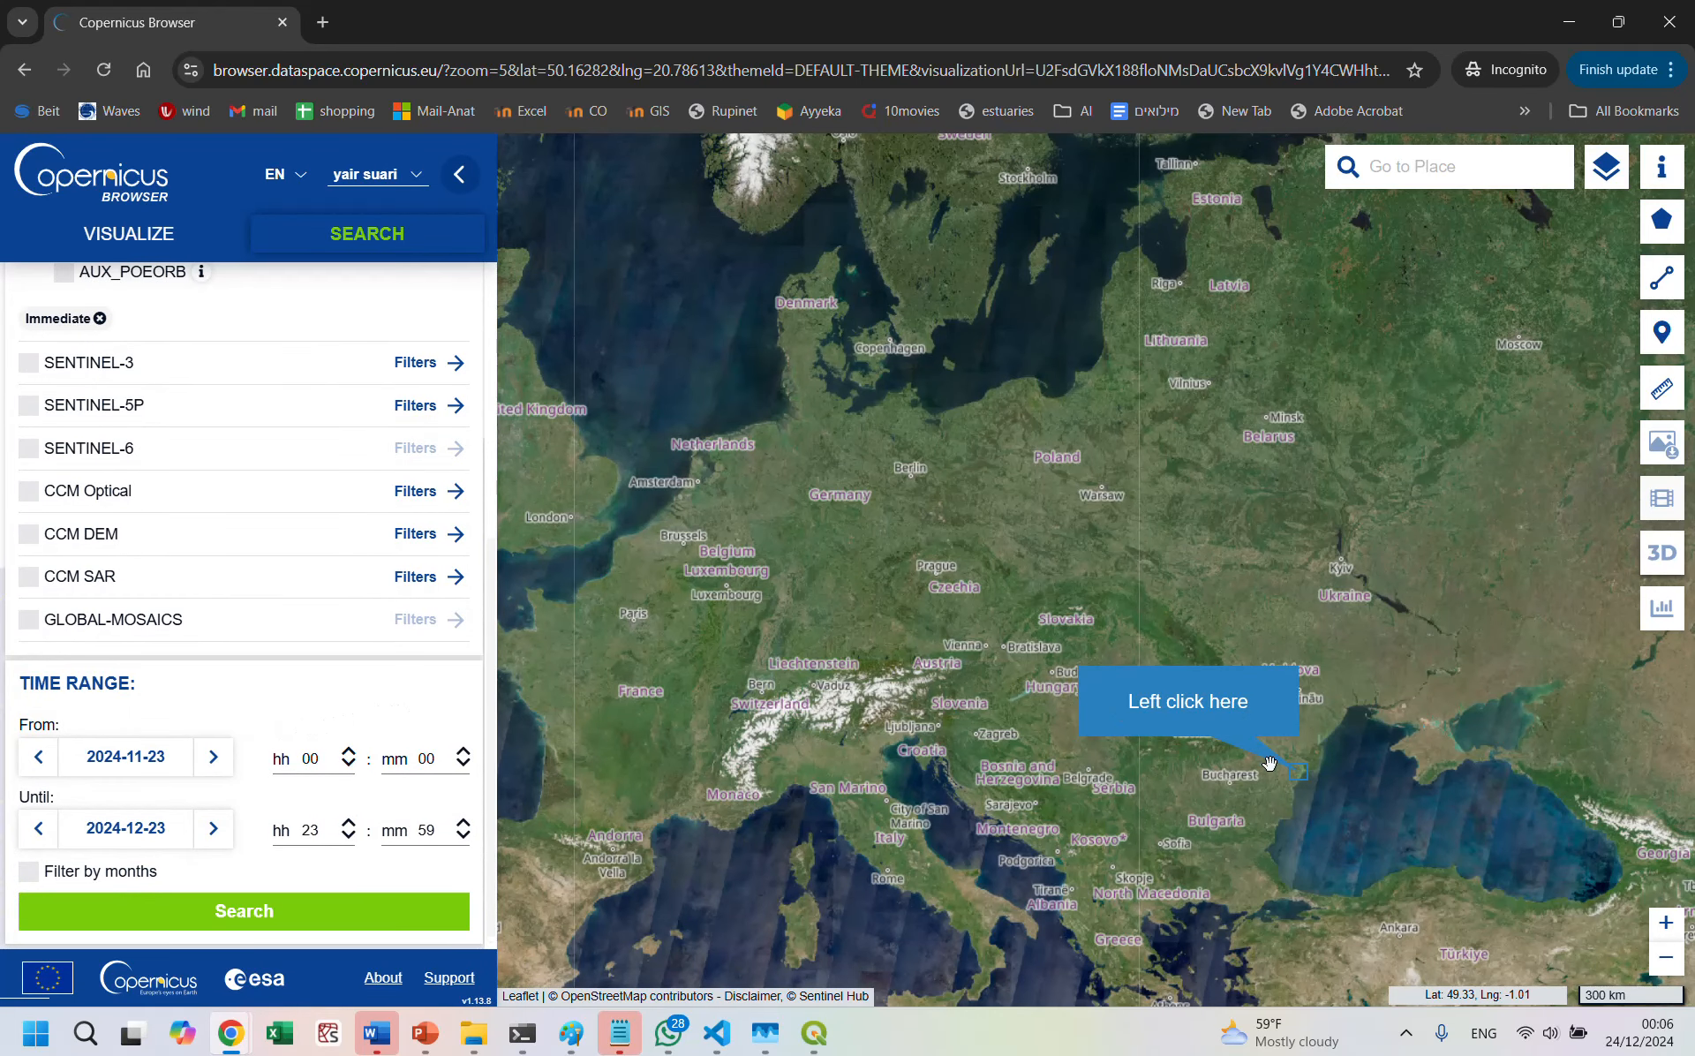
drag(1297, 771, 1124, 383)
drag(1235, 619, 974, 304)
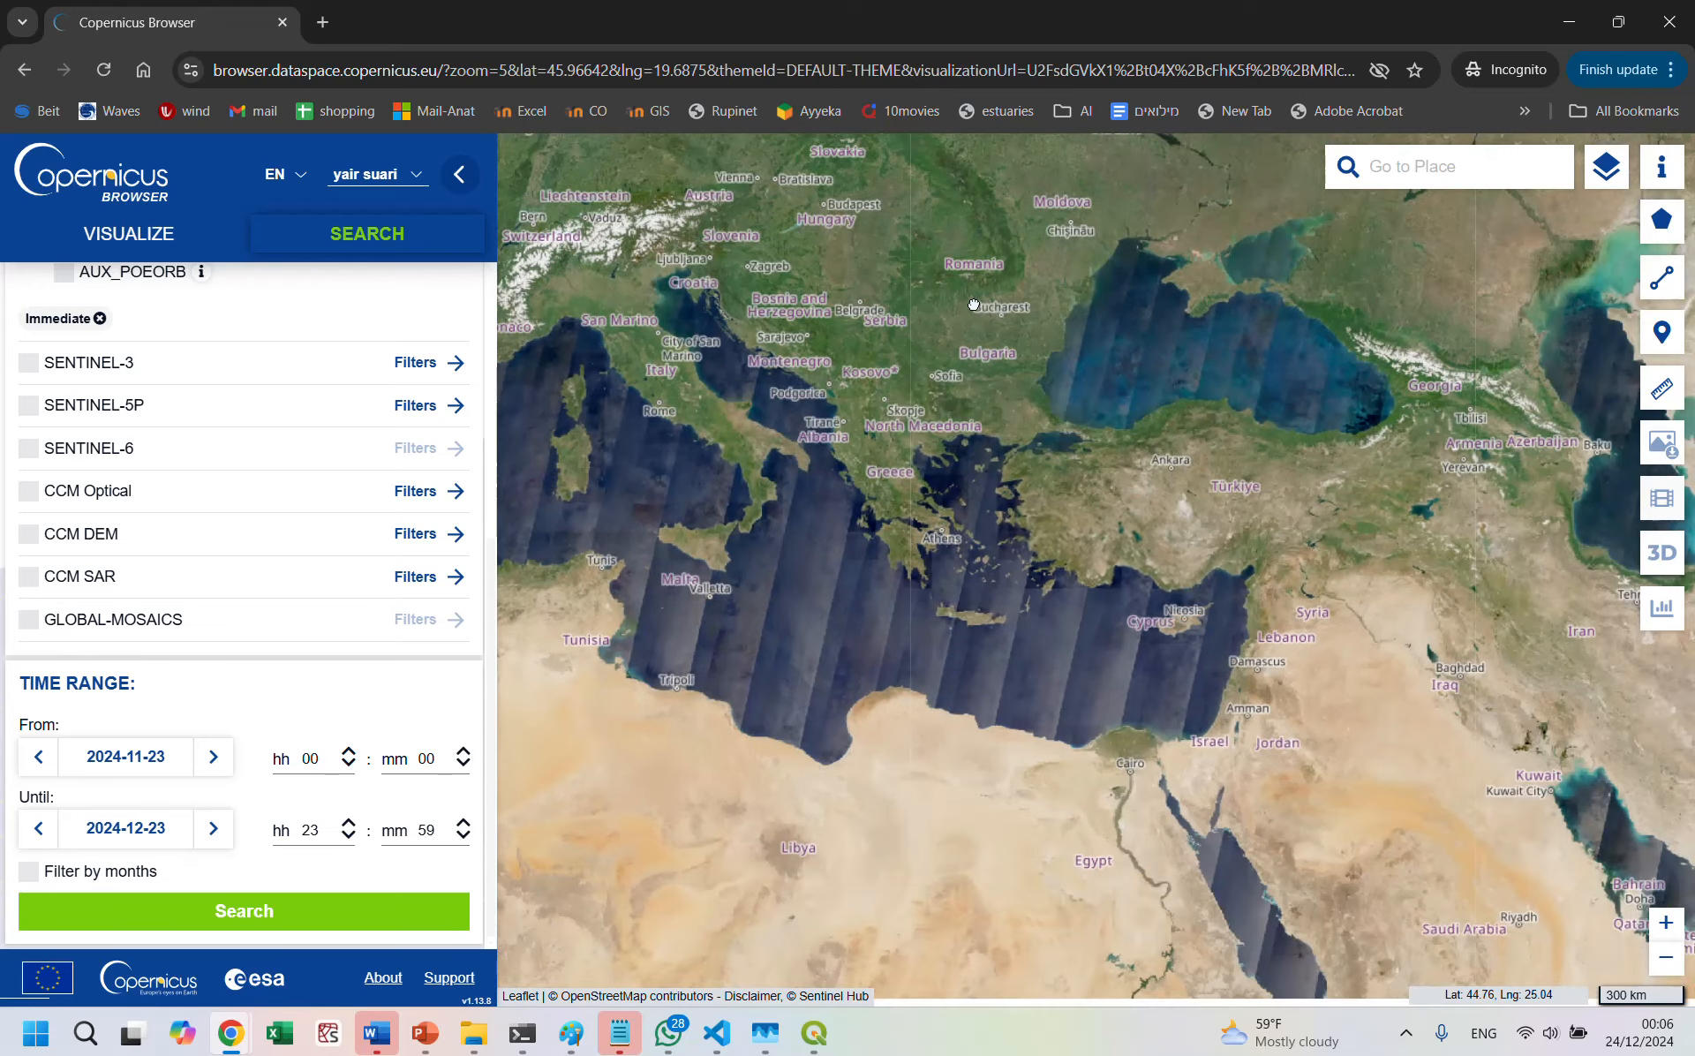
drag(1188, 622, 1091, 491)
scroll(1089, 490, up, 2)
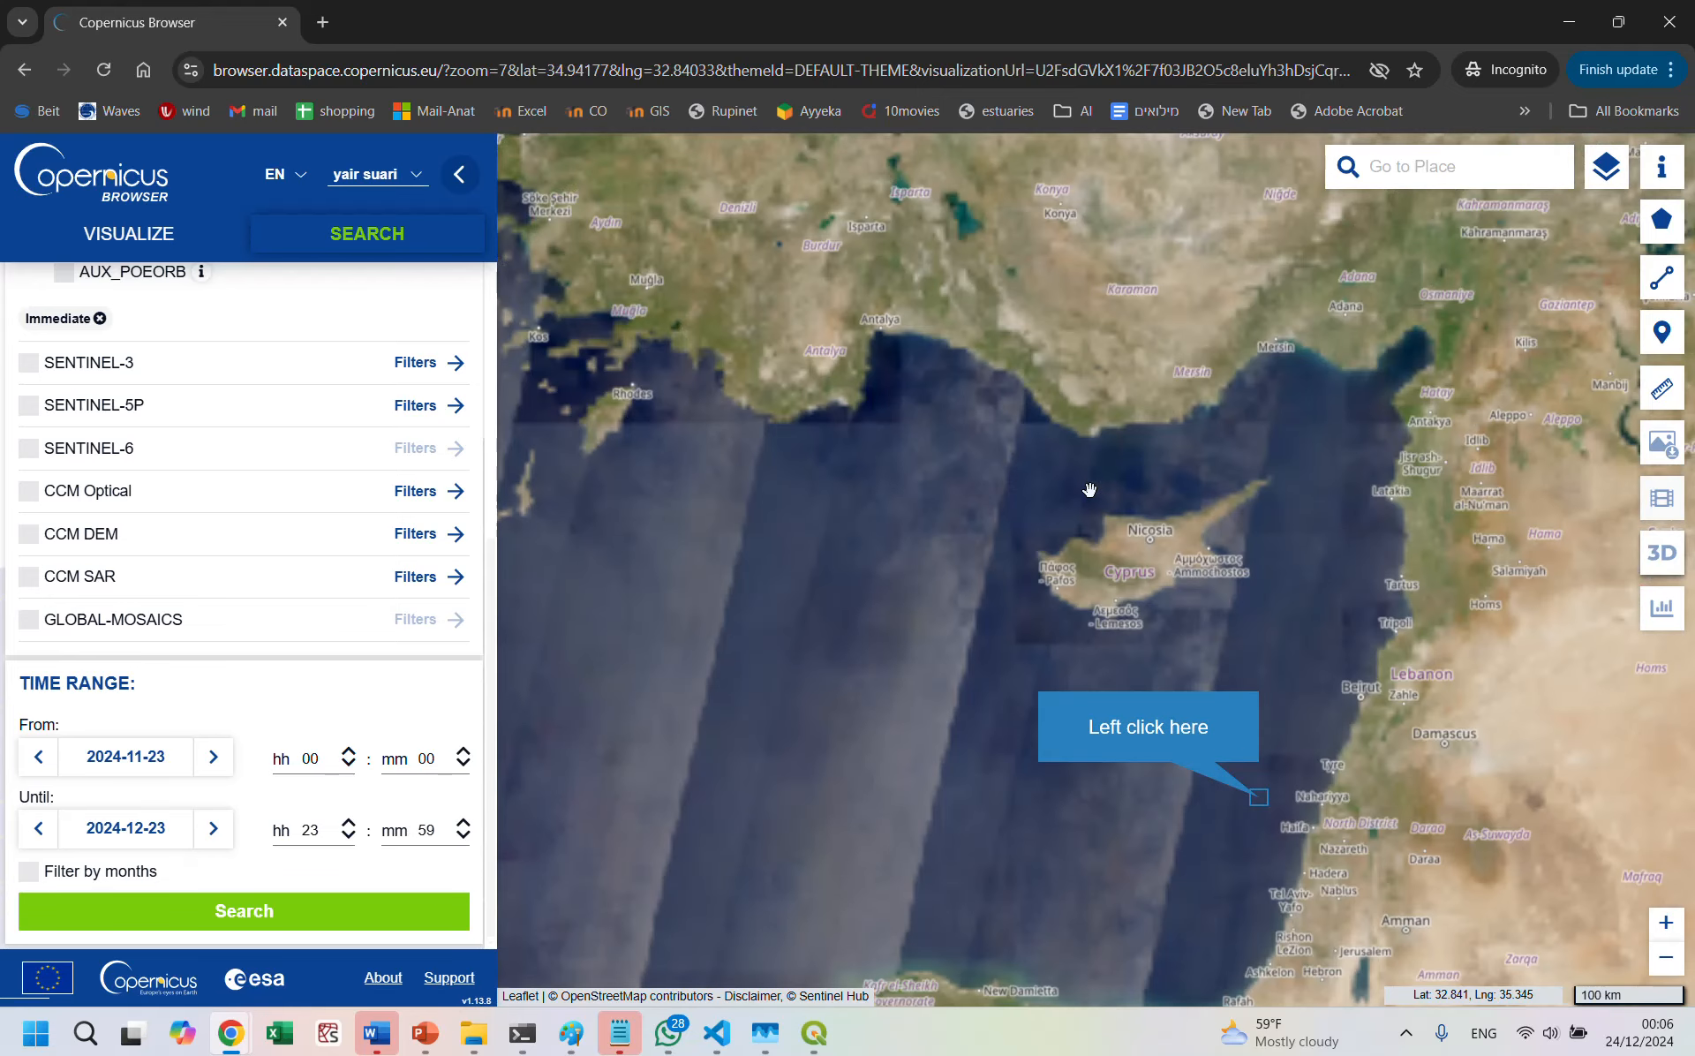
scroll(1241, 777, up, 2)
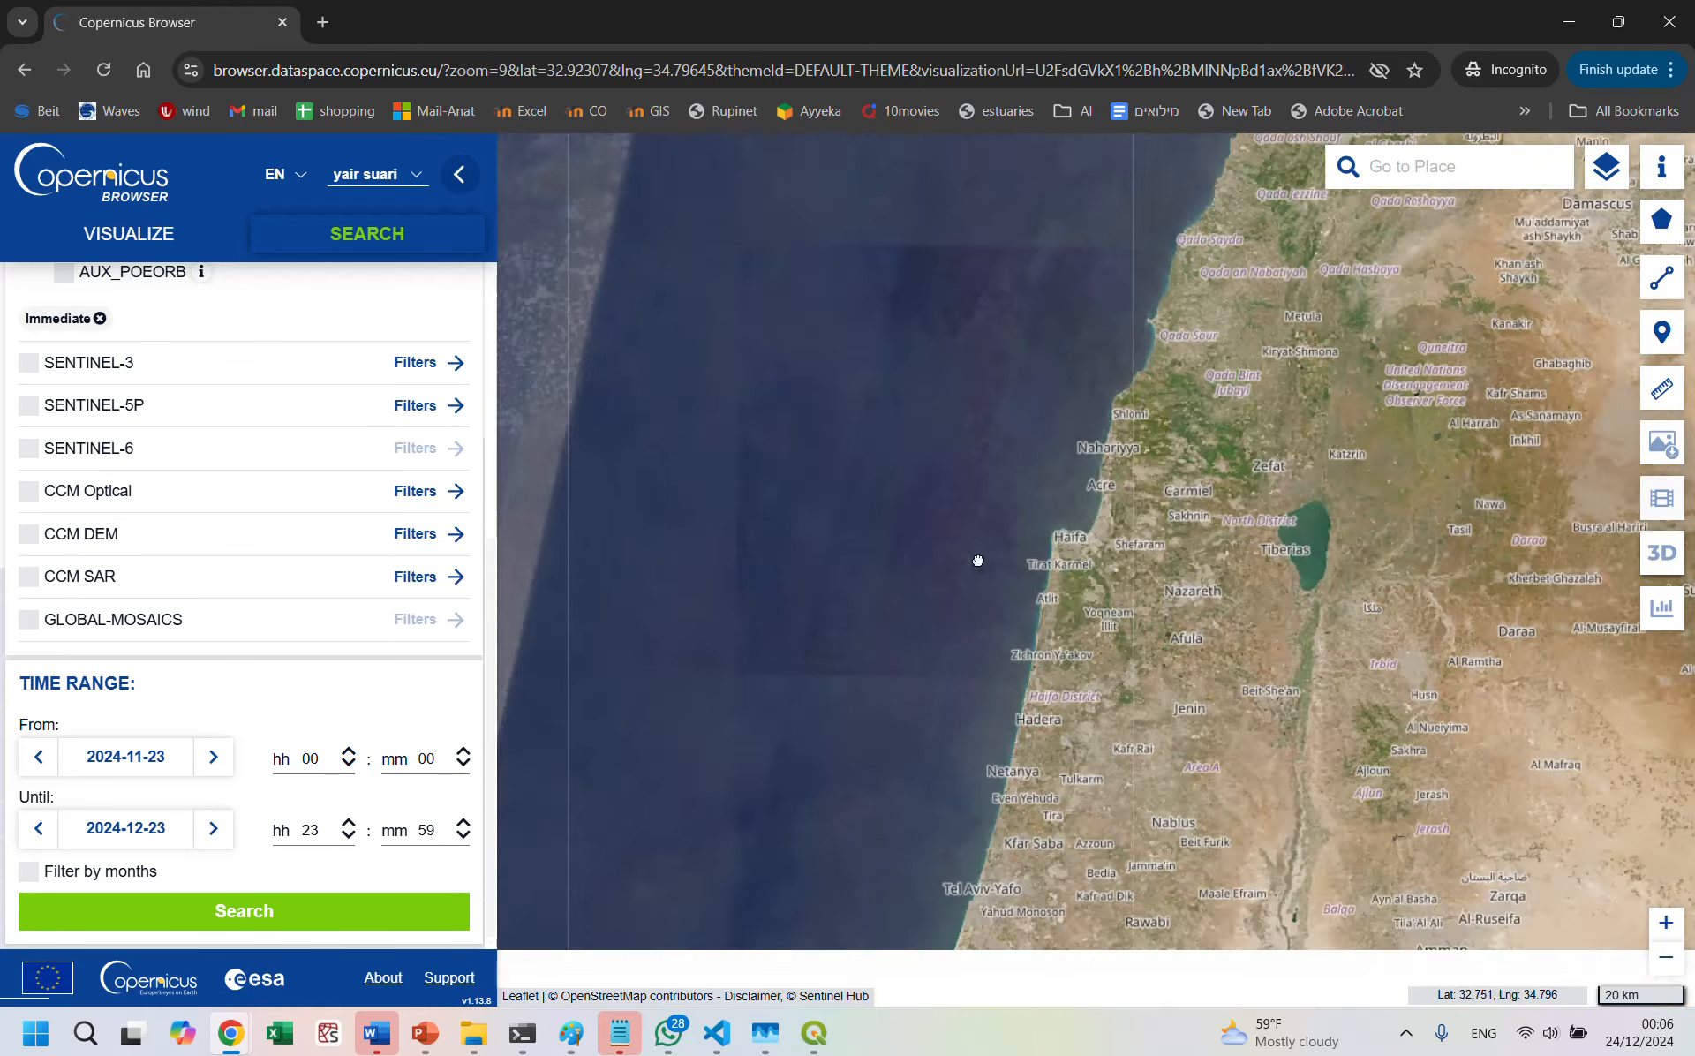
scroll(1124, 665, up, 1)
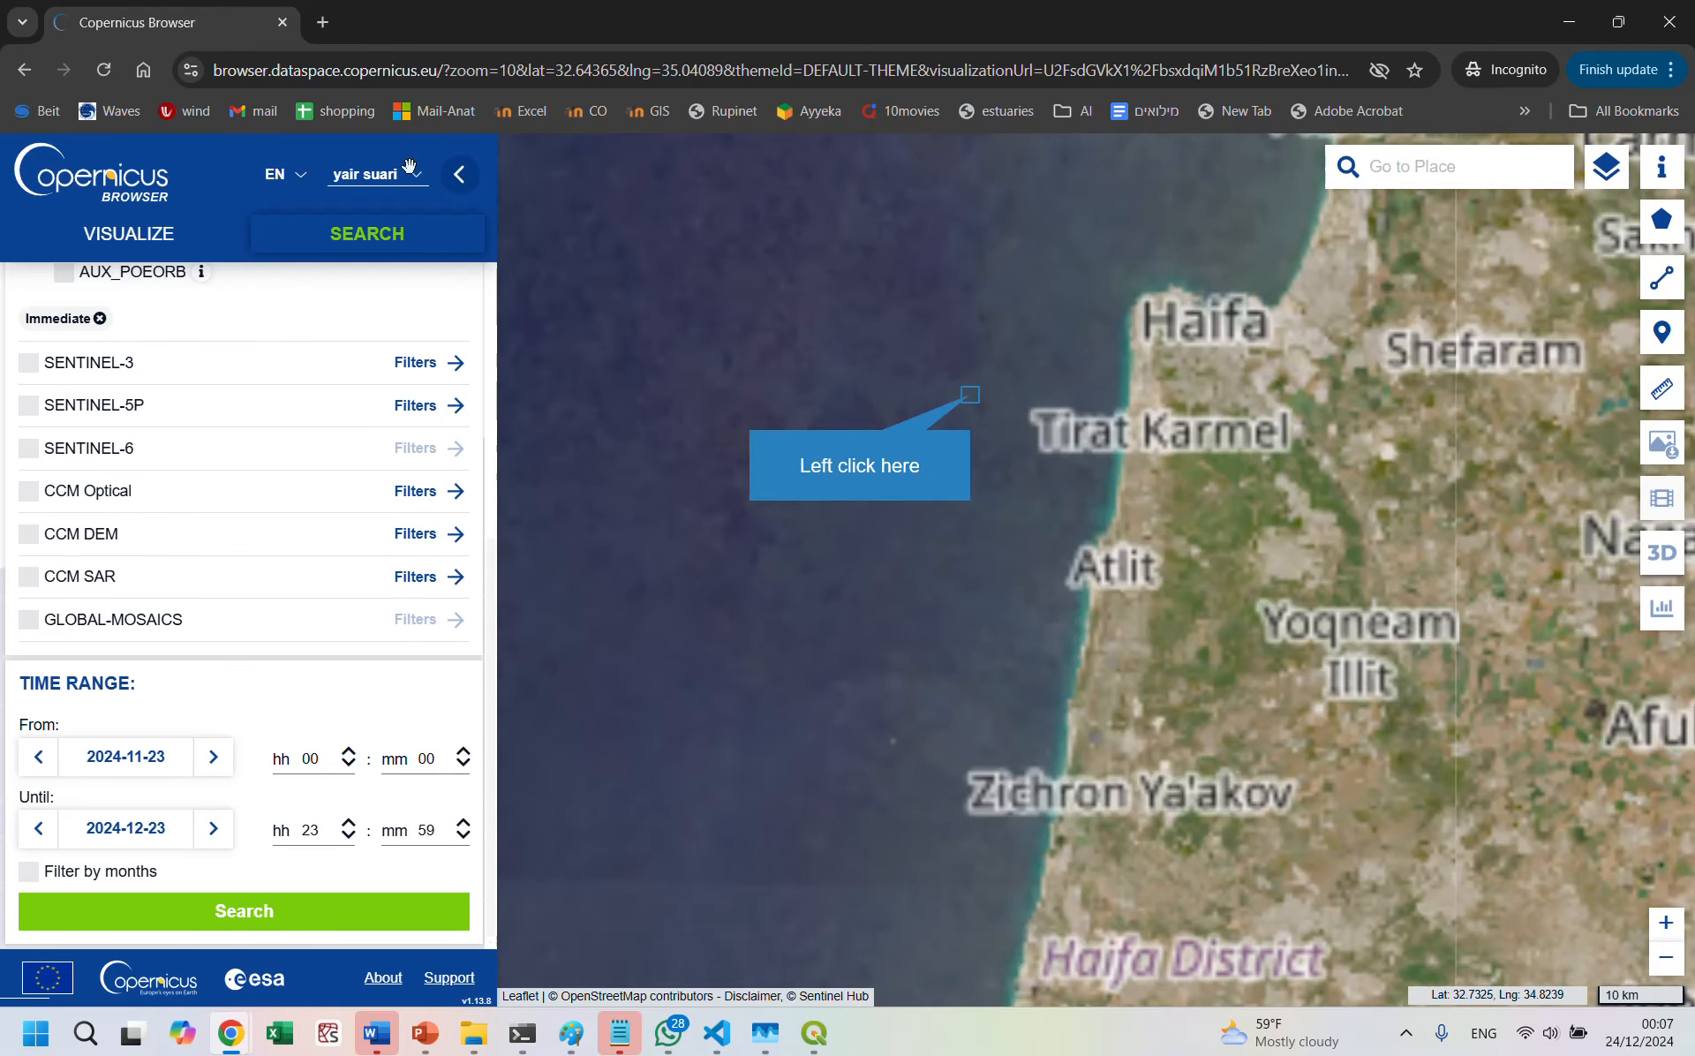
scroll(970, 395, up, 1)
Step: Set the start of the search time range to 2017-11-01
click(113, 766)
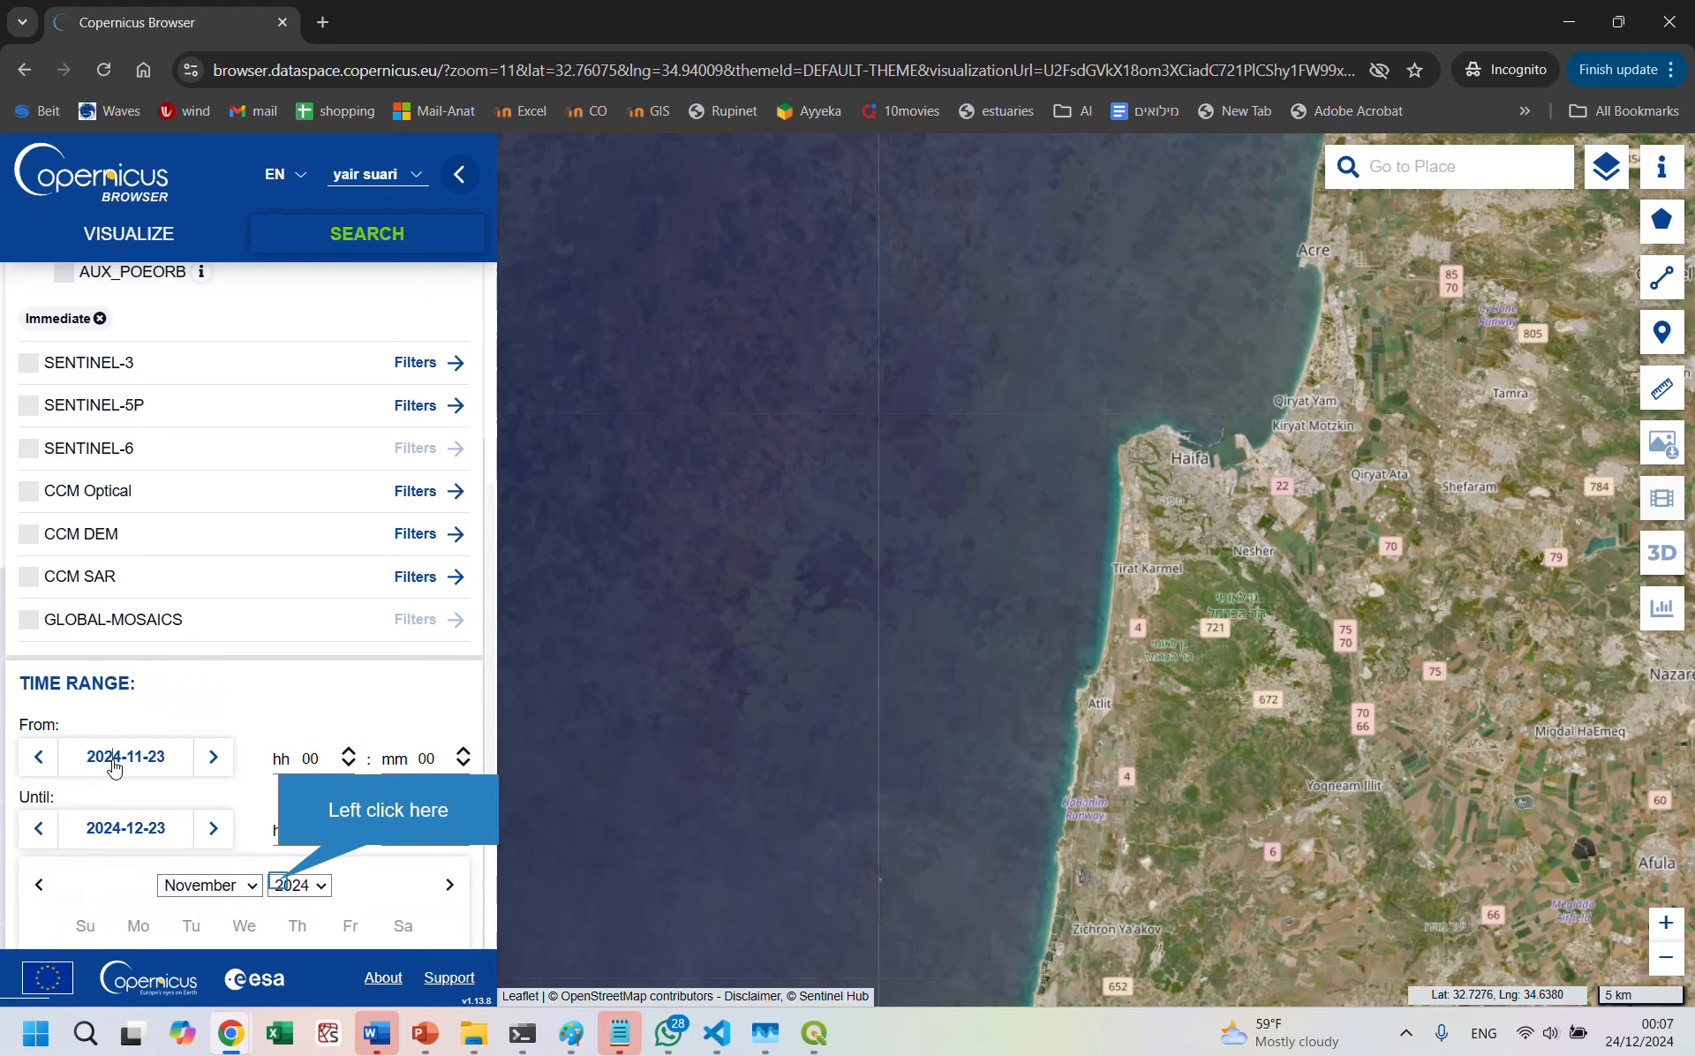
click(279, 886)
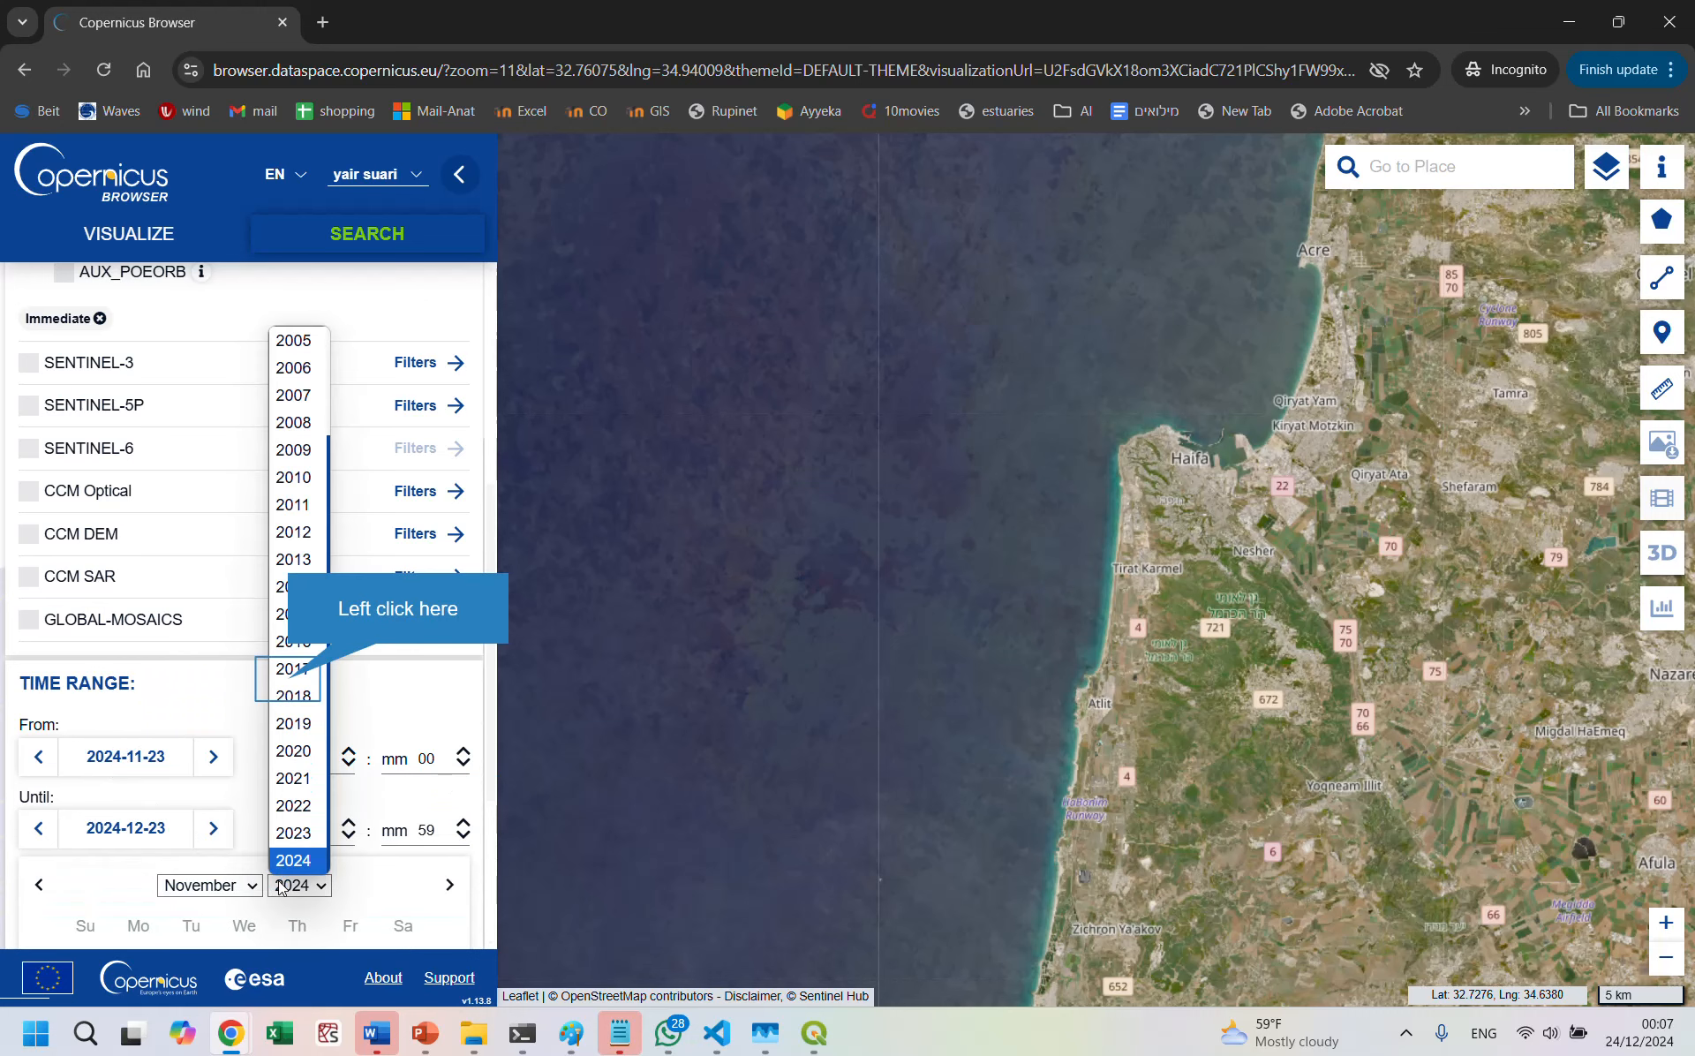
click(292, 671)
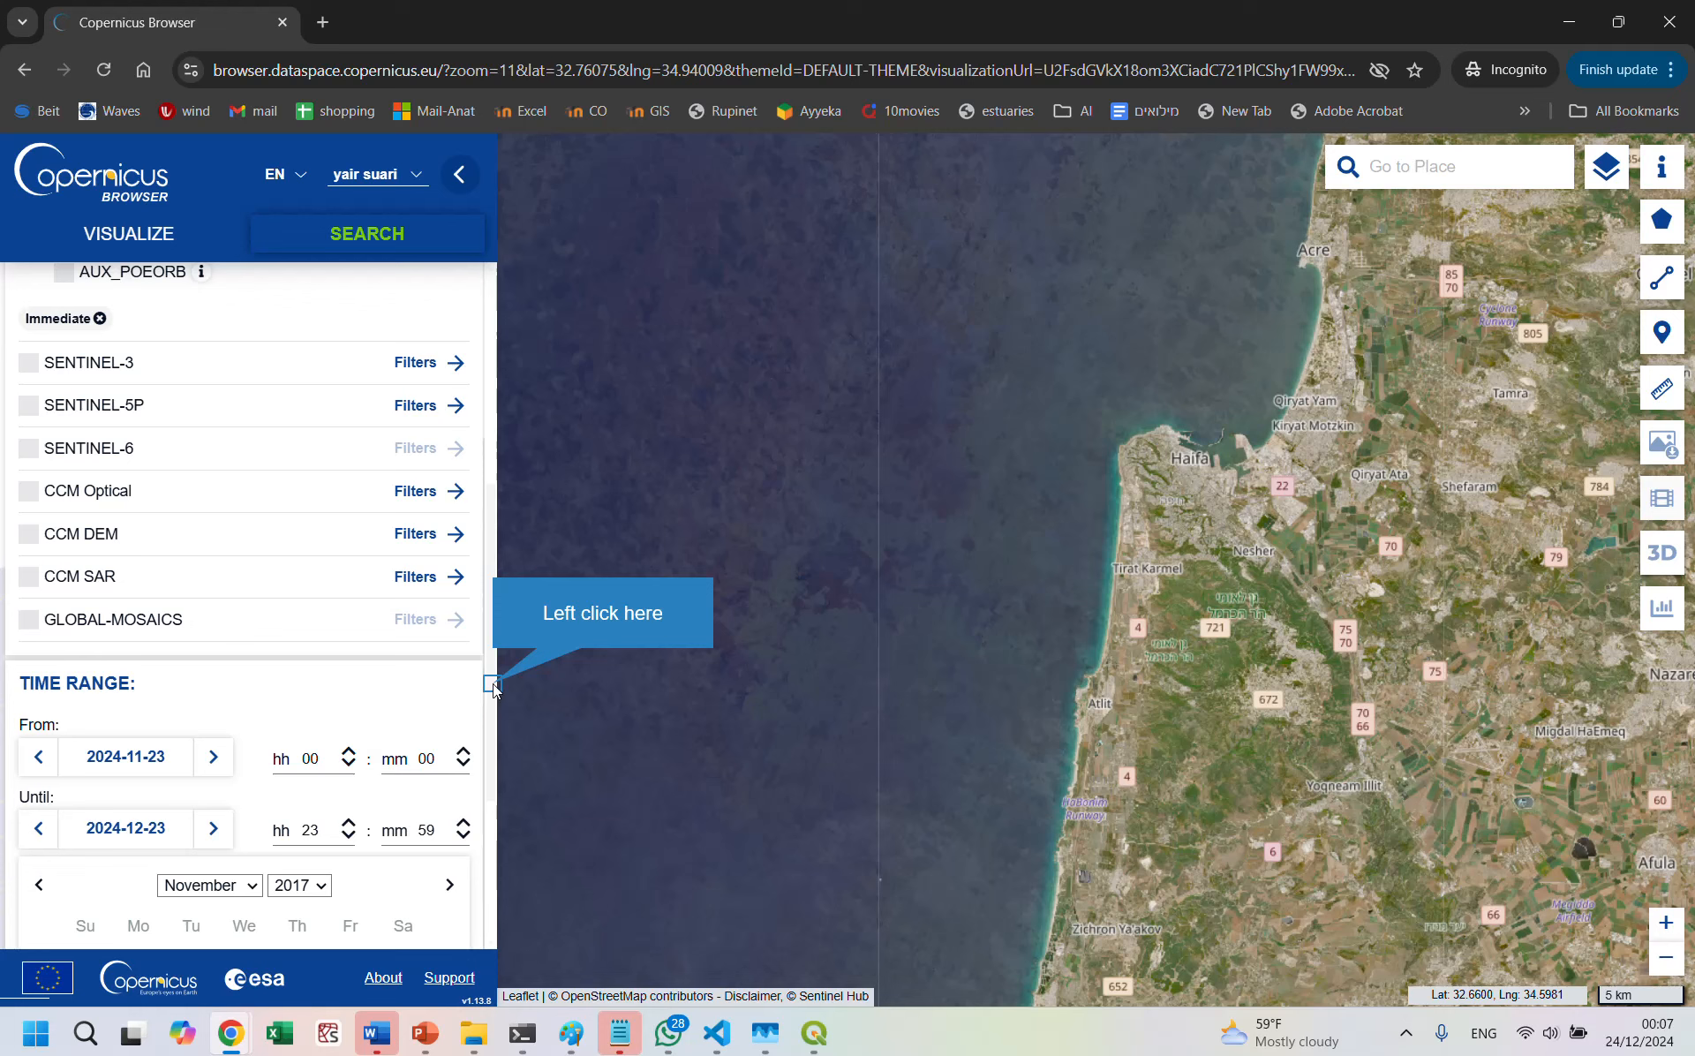
drag(493, 683, 487, 831)
click(254, 663)
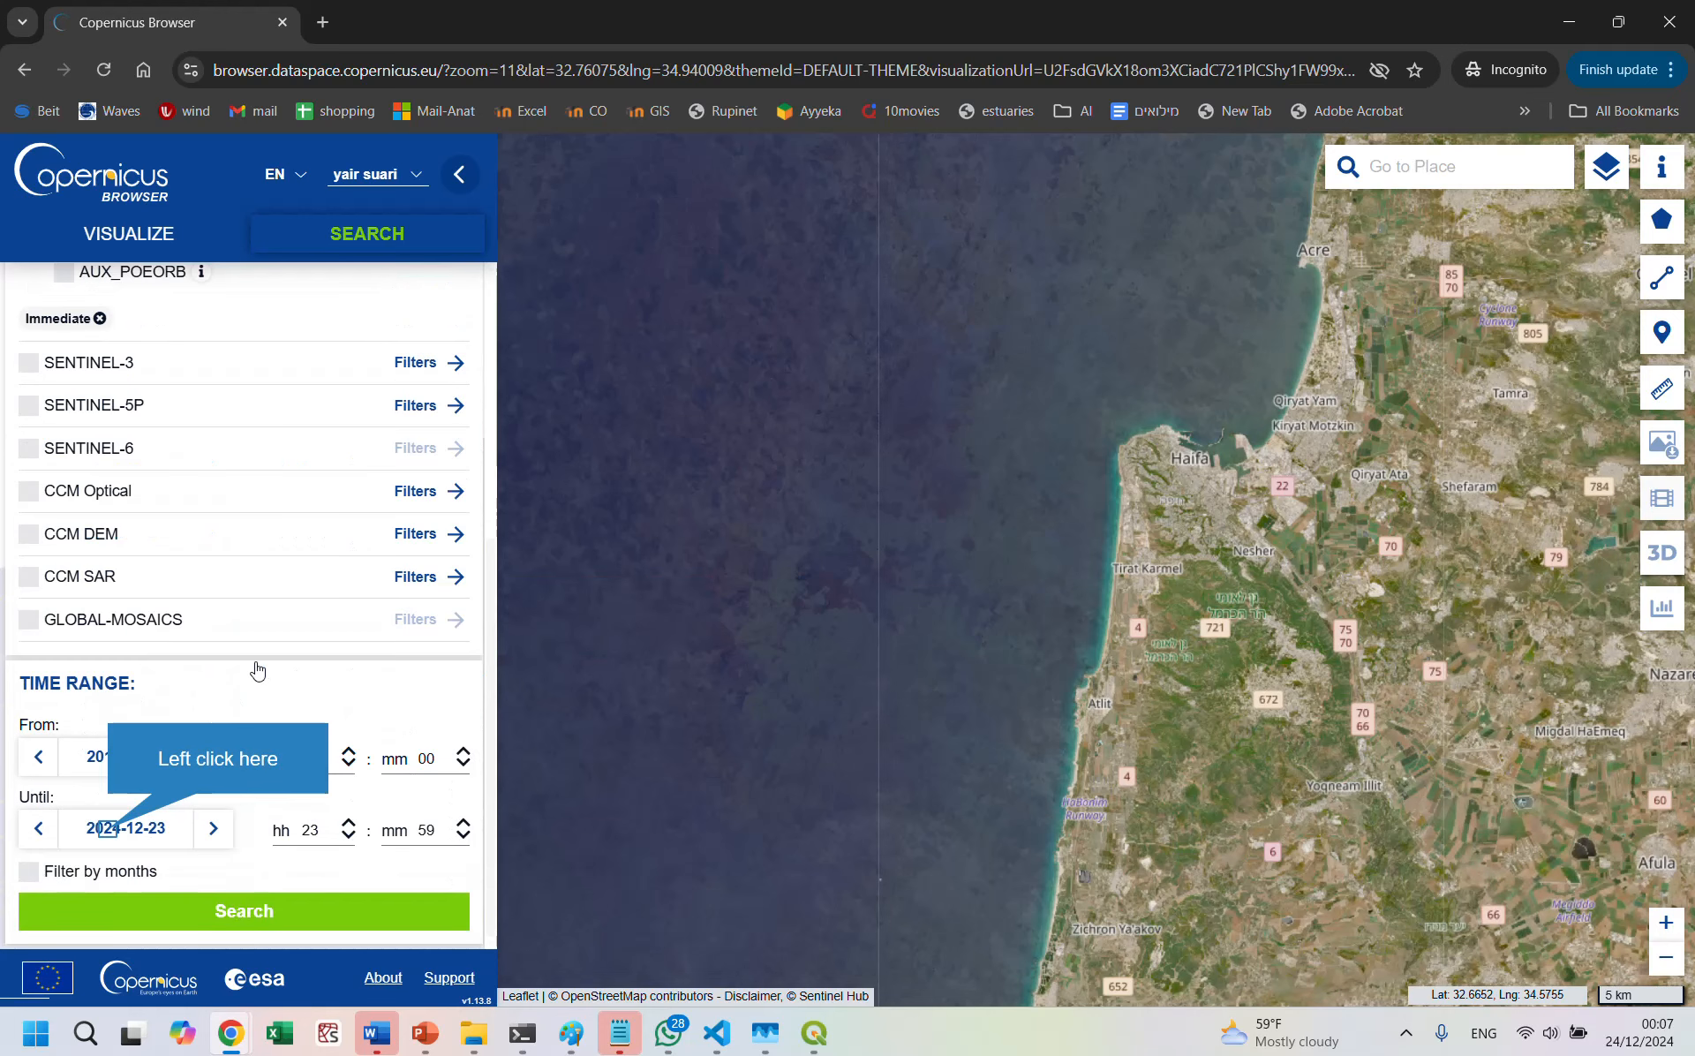
Step: Set the end of the time range to 2017-11-15 and run the product search
click(107, 835)
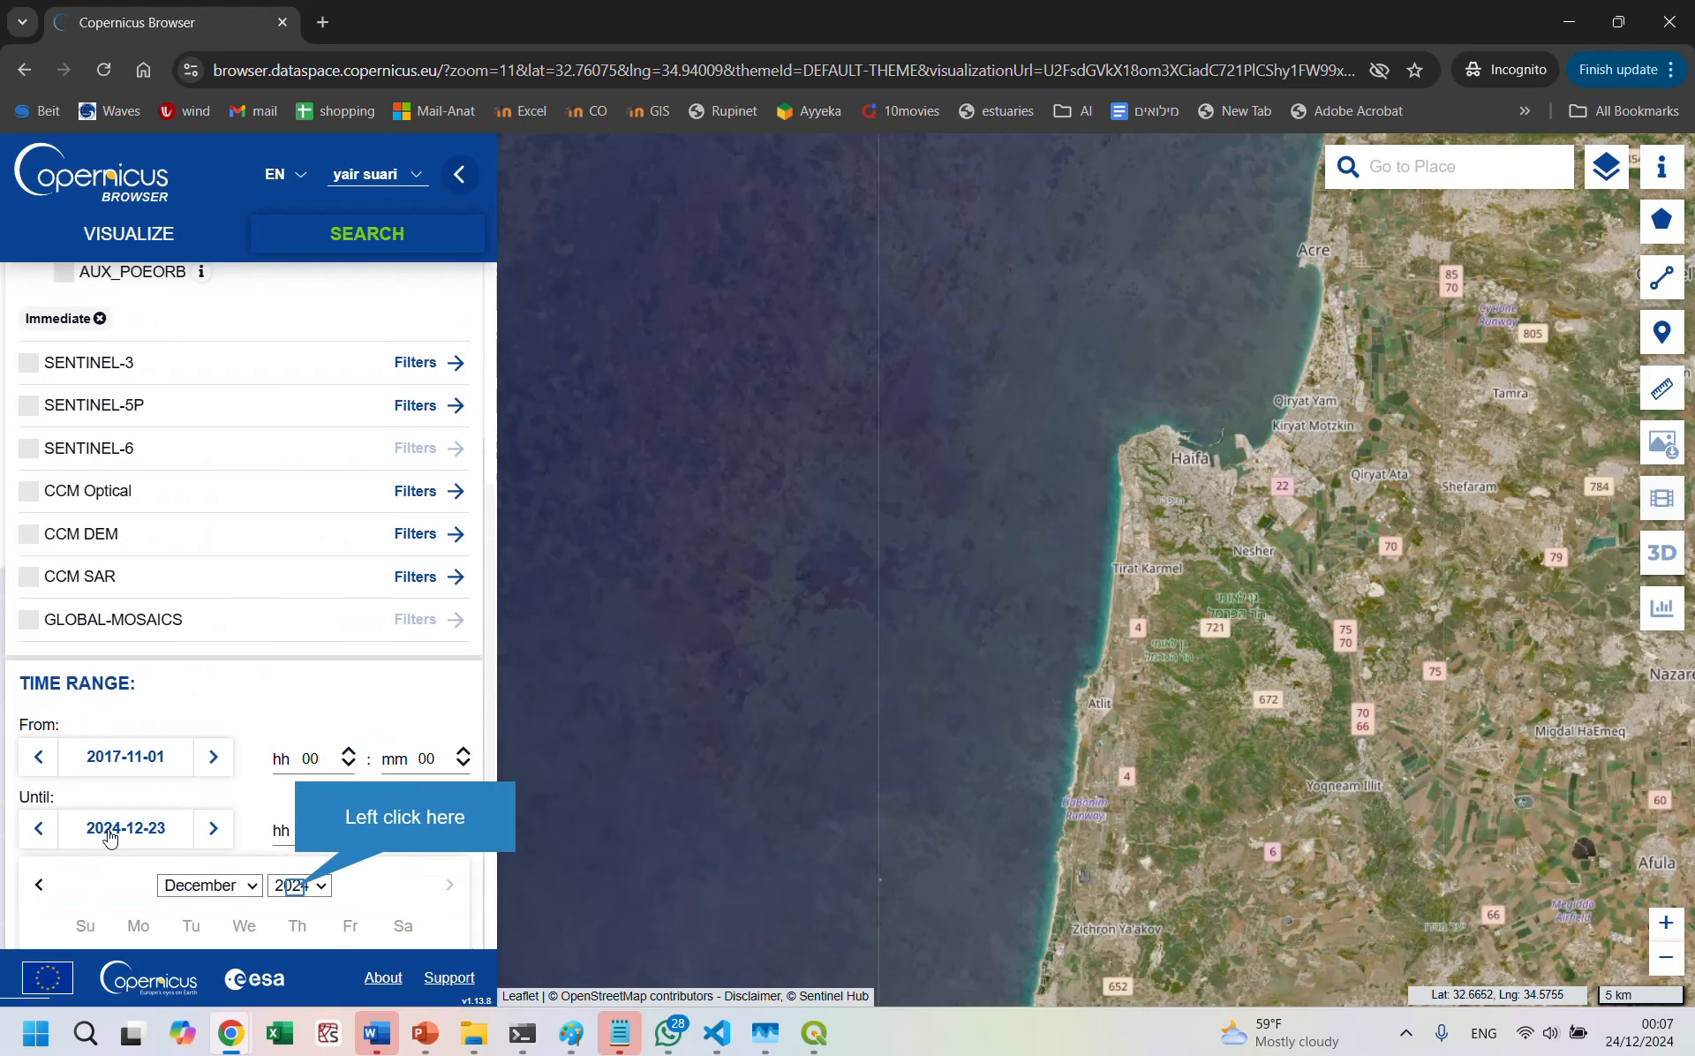
click(294, 890)
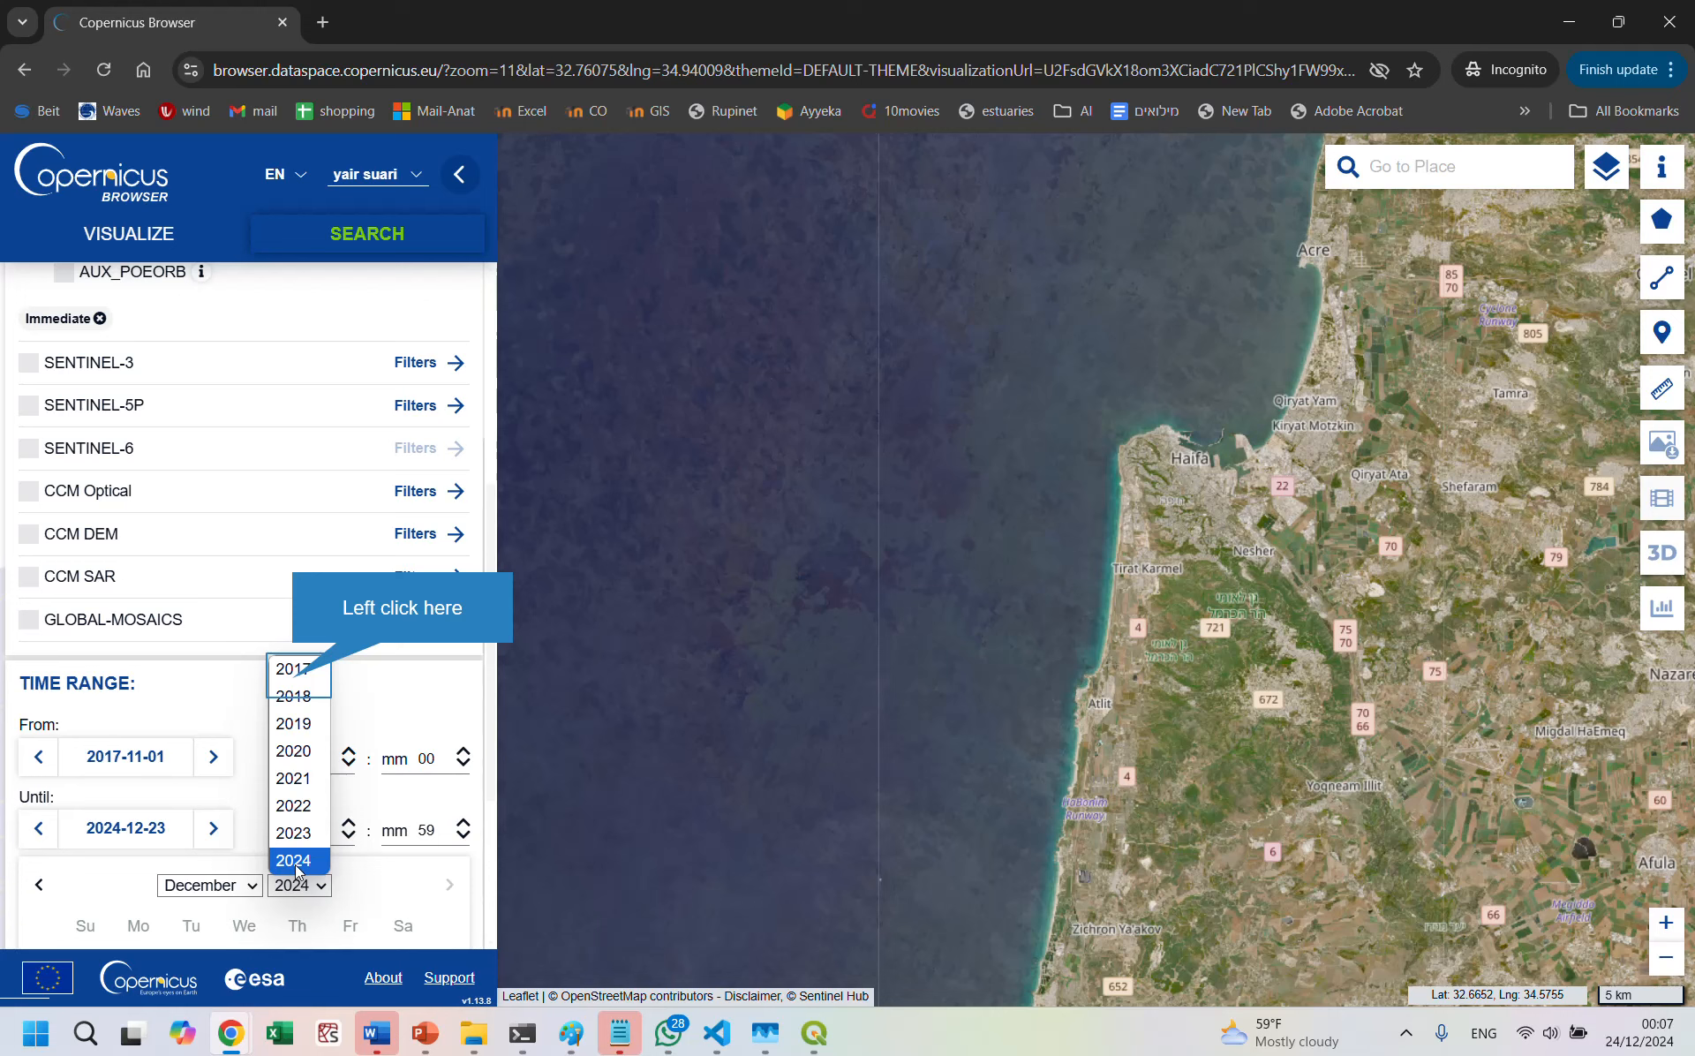
click(294, 674)
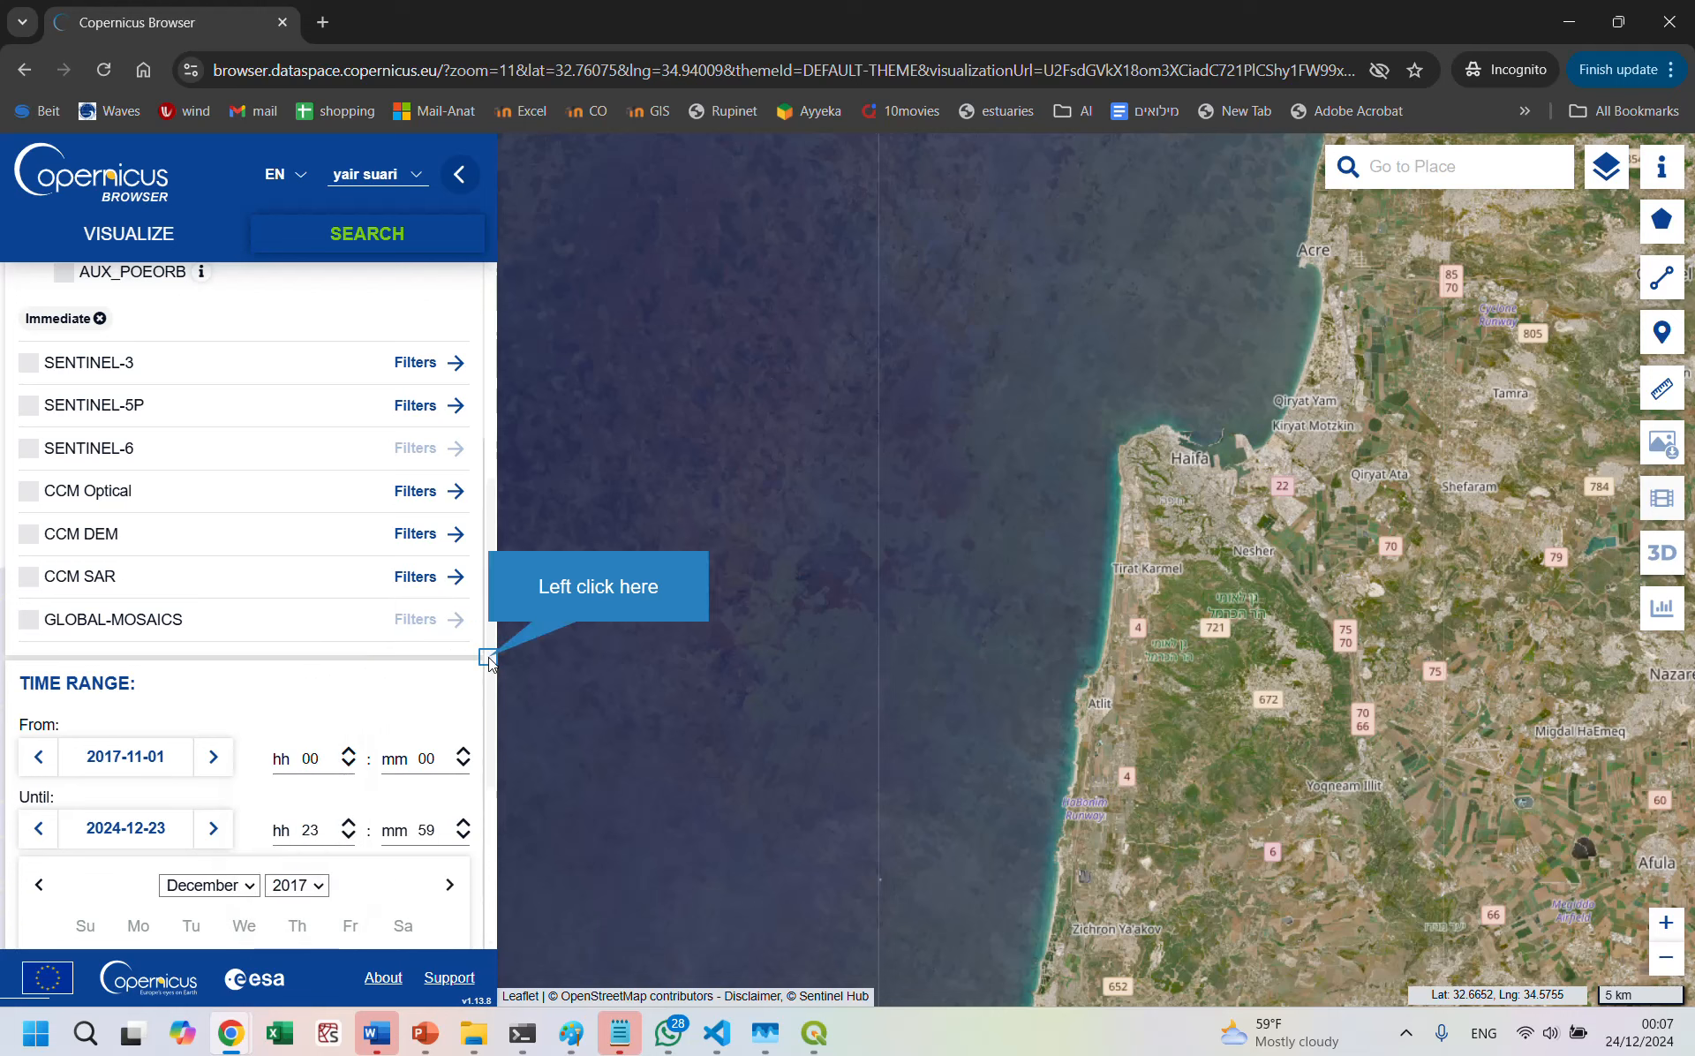
scroll(491, 671, down, 1)
scroll(496, 722, down, 2)
click(208, 608)
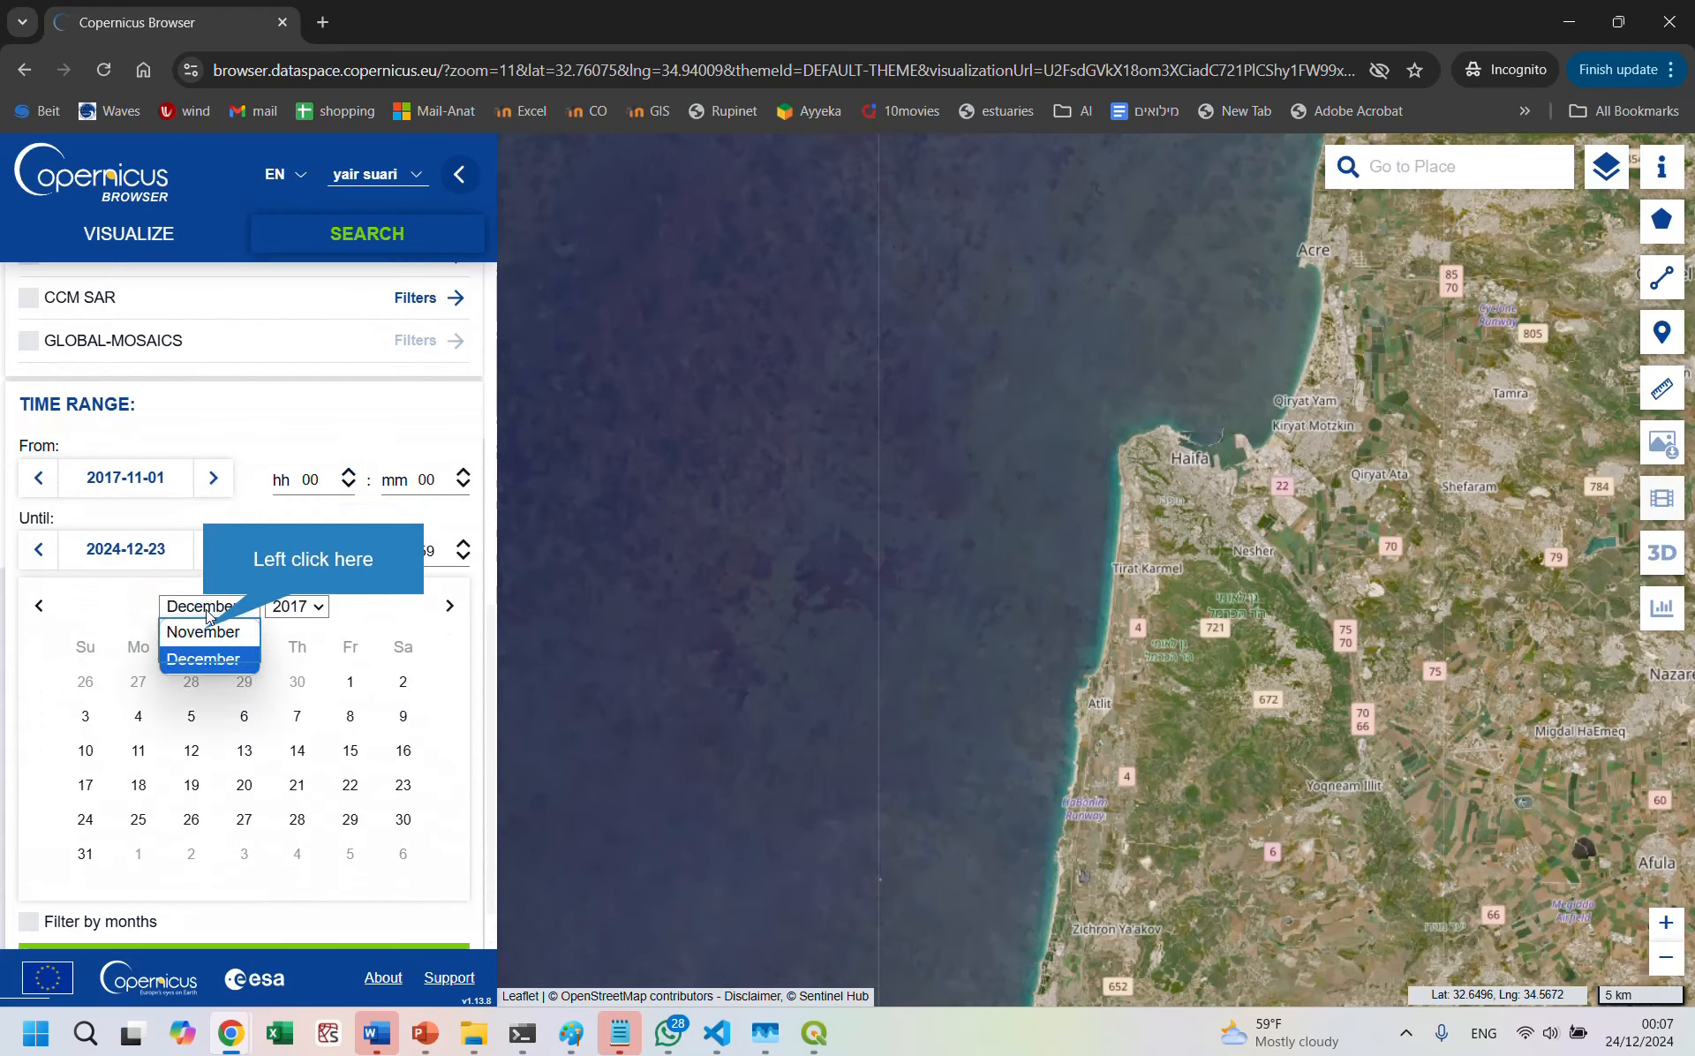
click(205, 631)
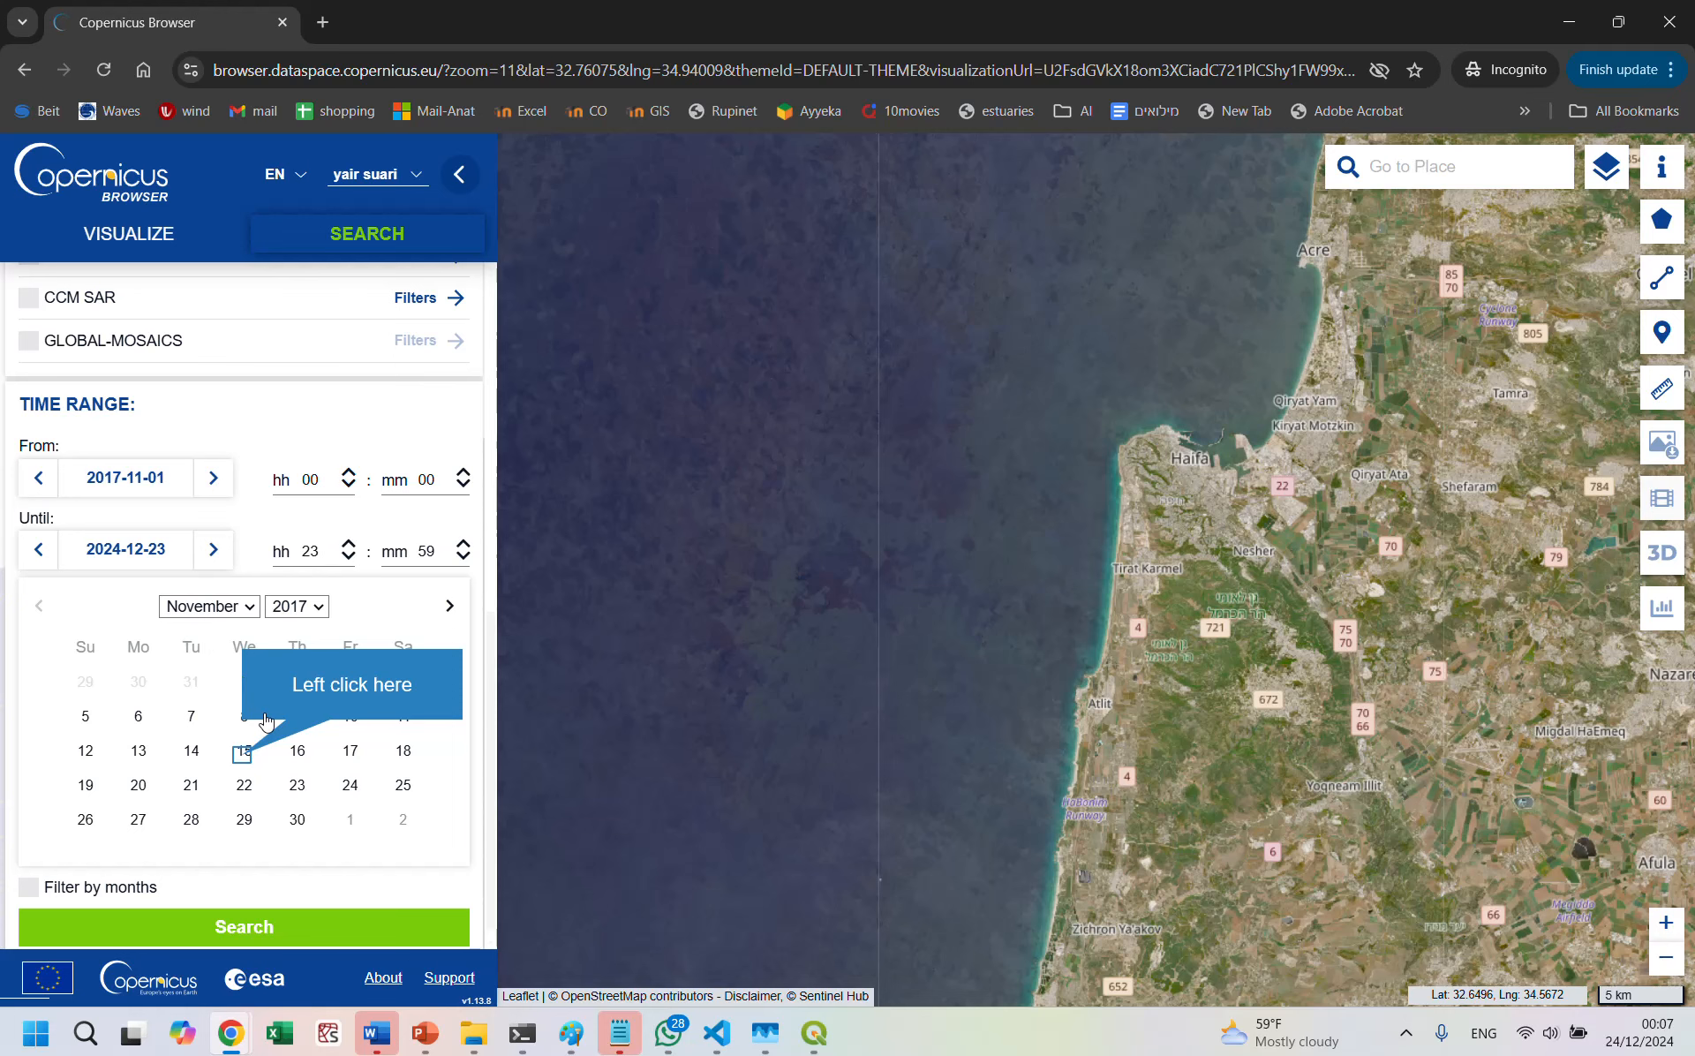
click(243, 752)
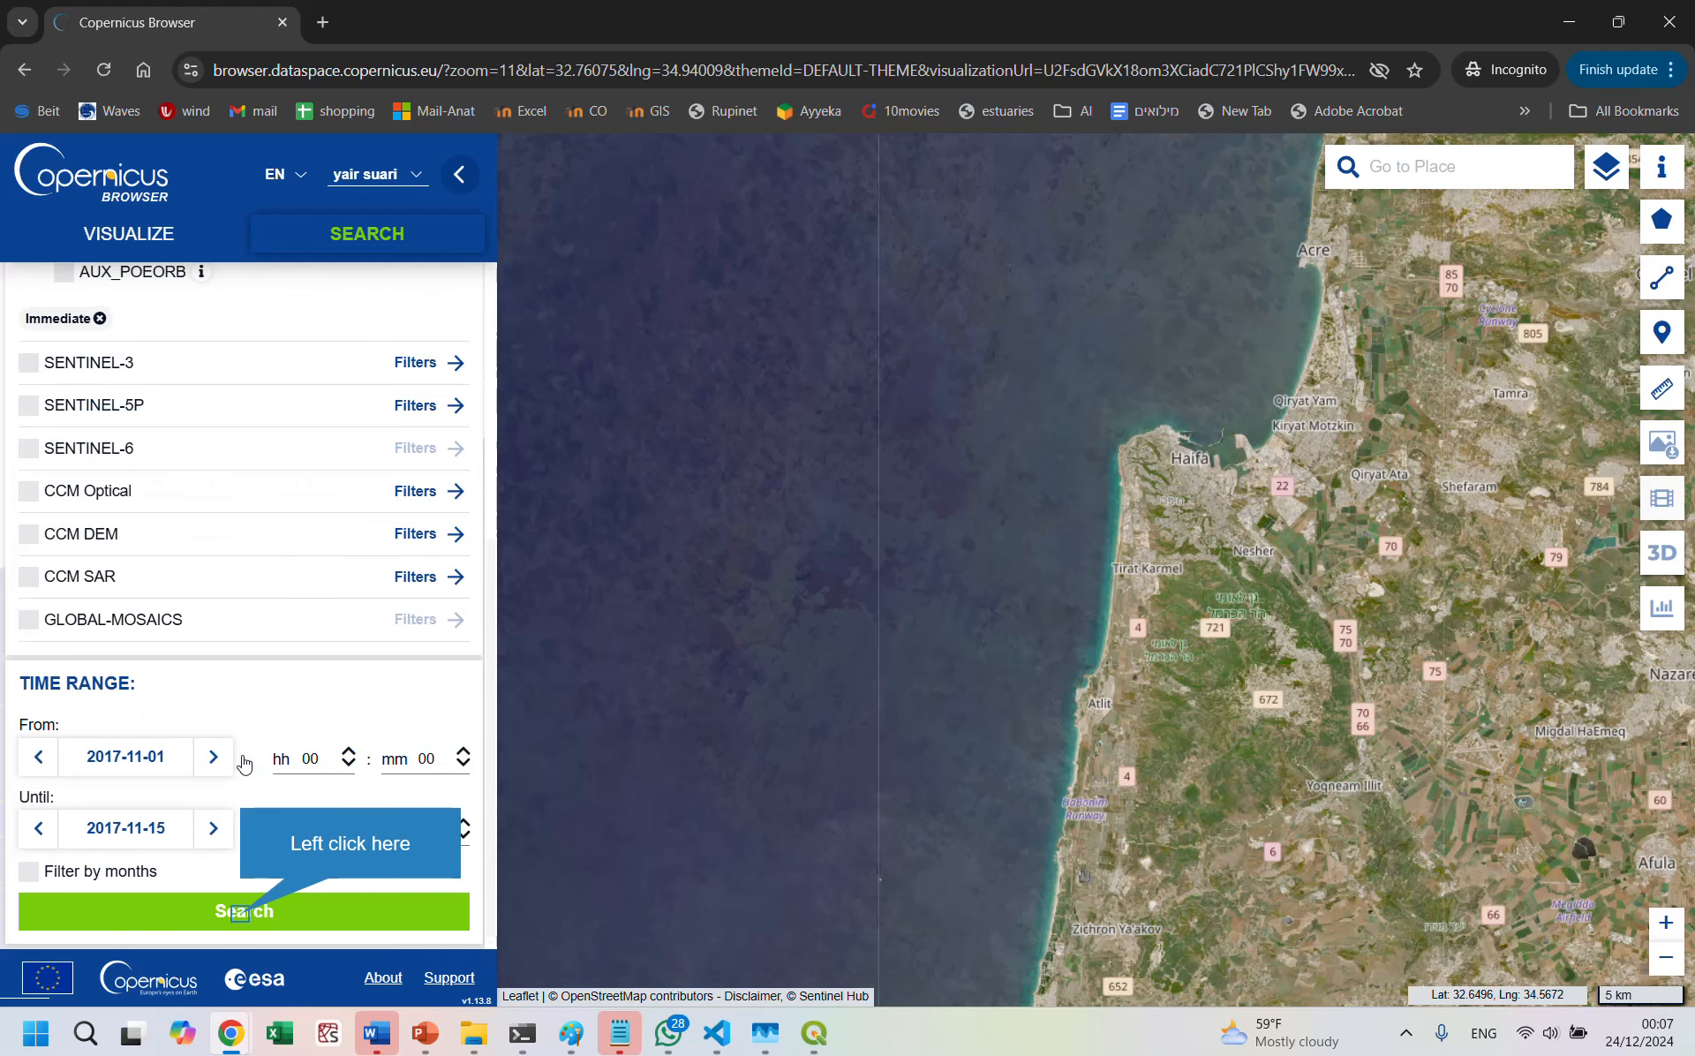
click(243, 911)
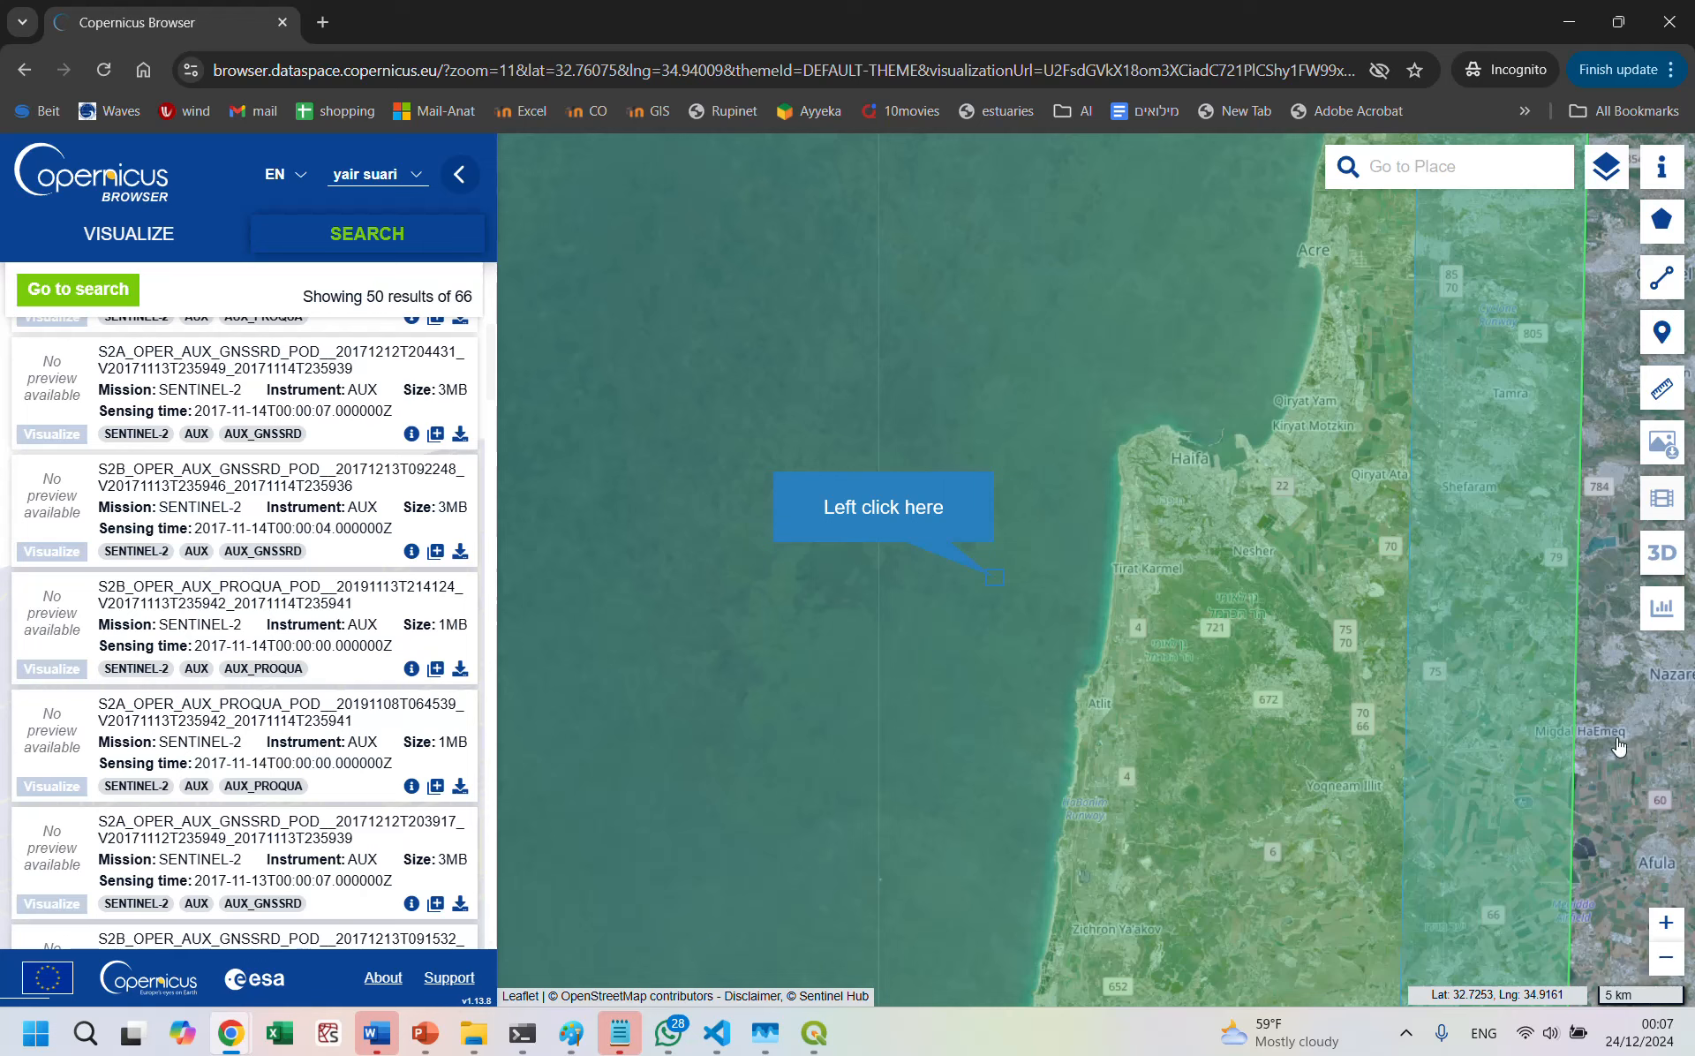
Step: List the products covering the sea off Haifa and visualize the S2B L2A product sensed on 2017-11-12
click(997, 585)
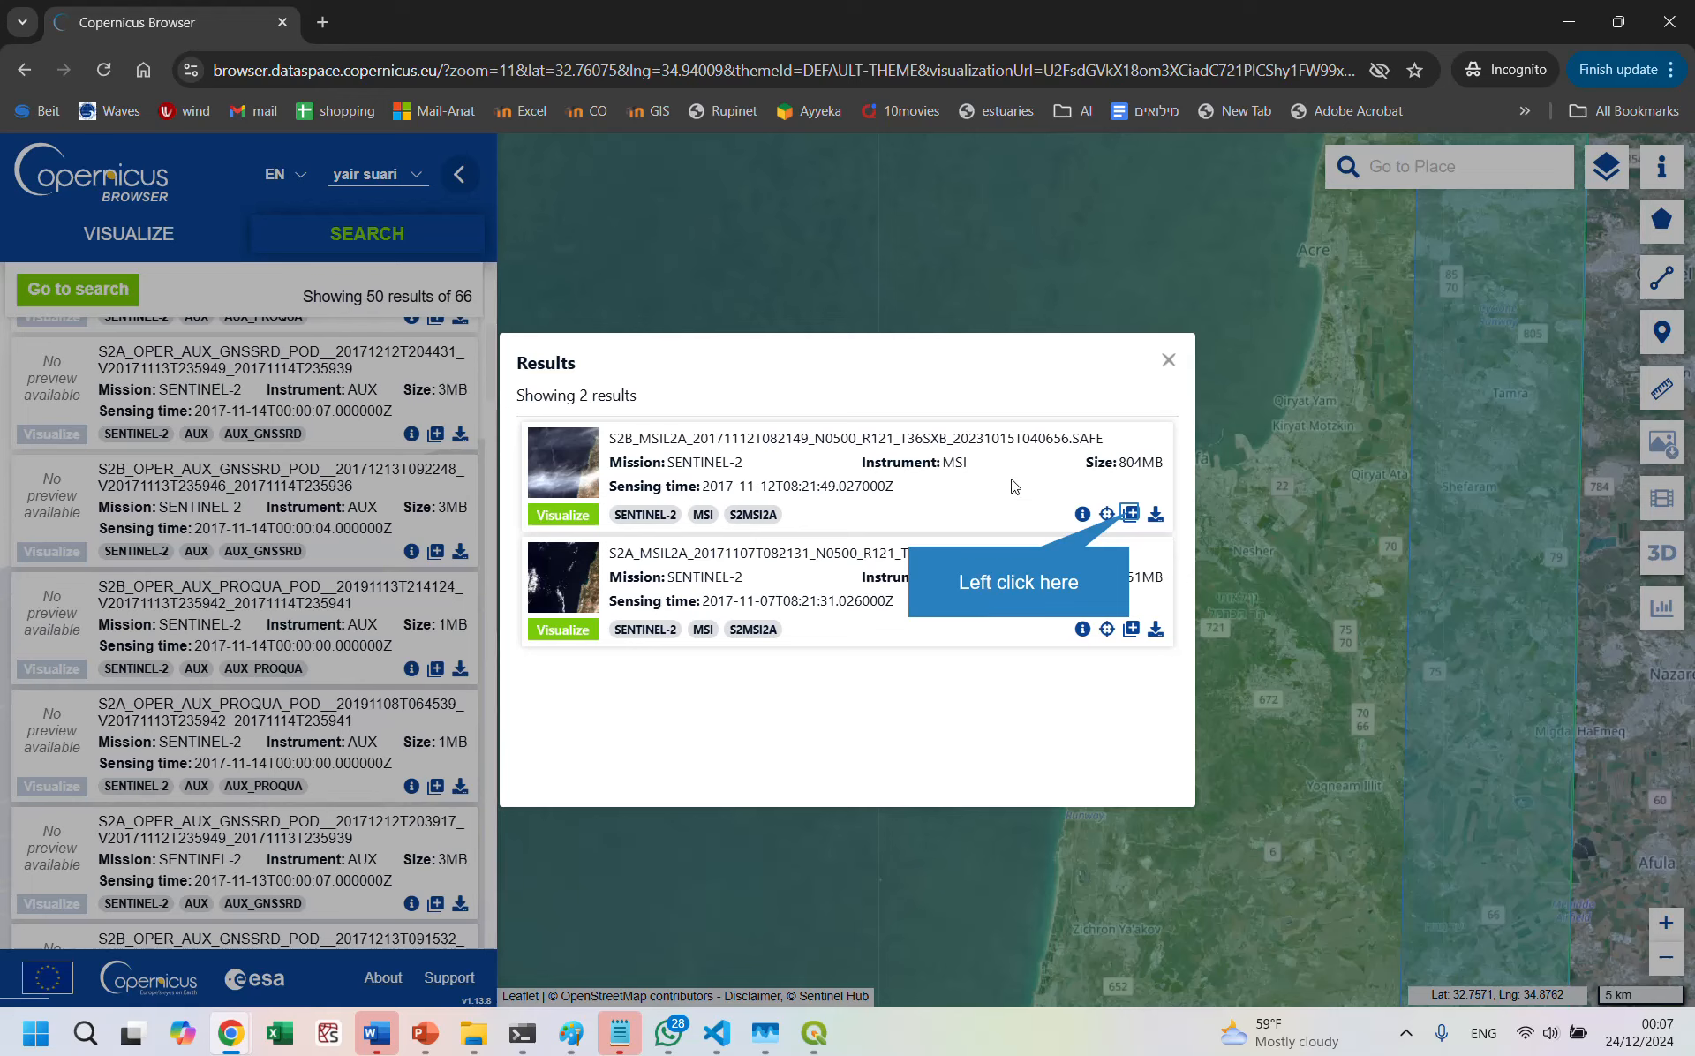
click(1129, 513)
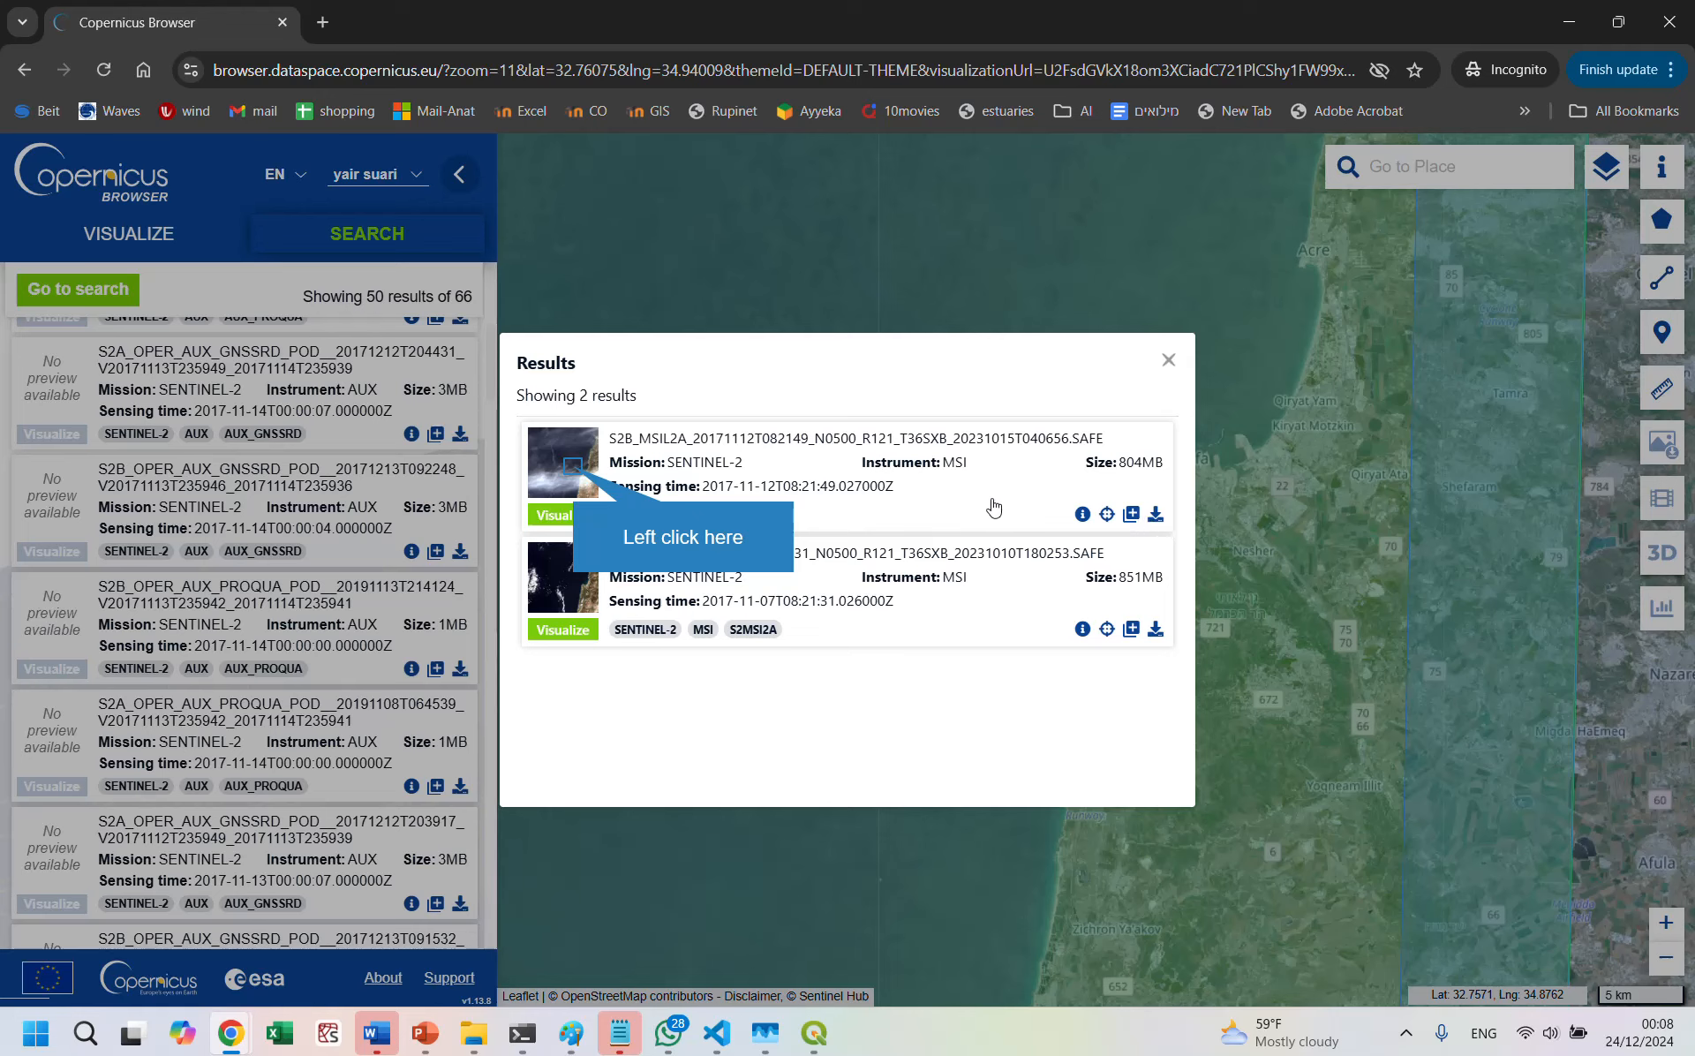
click(573, 467)
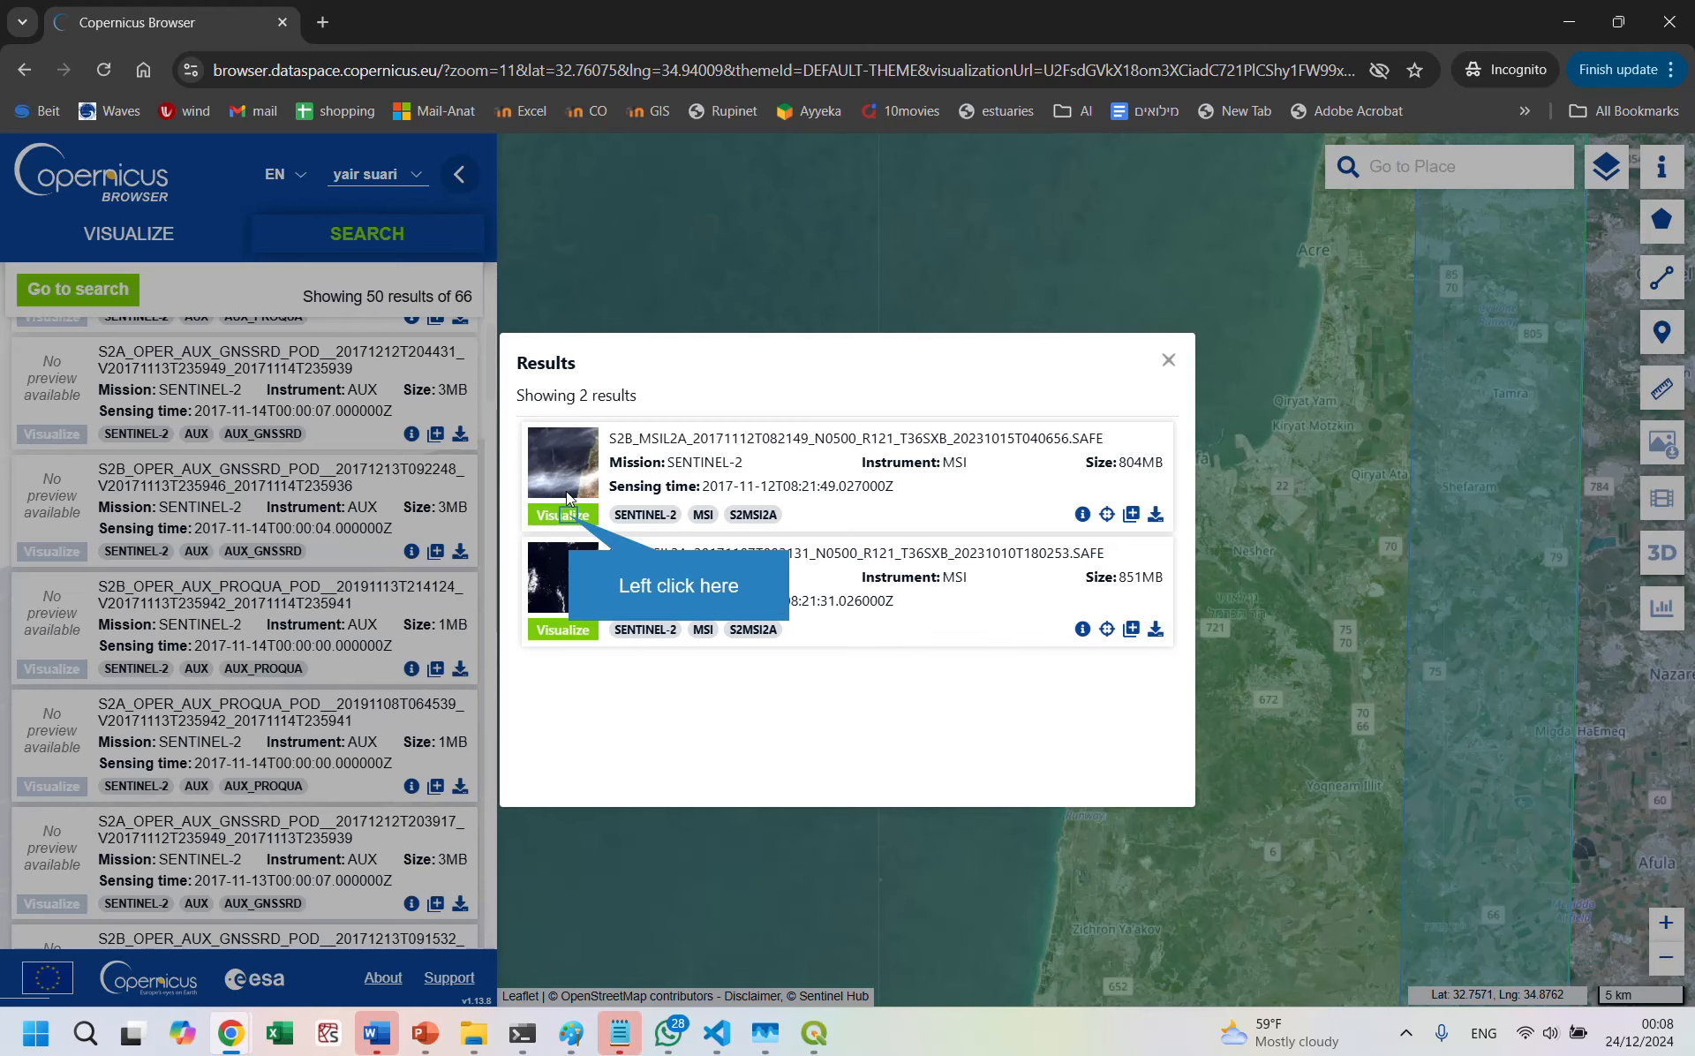
click(568, 515)
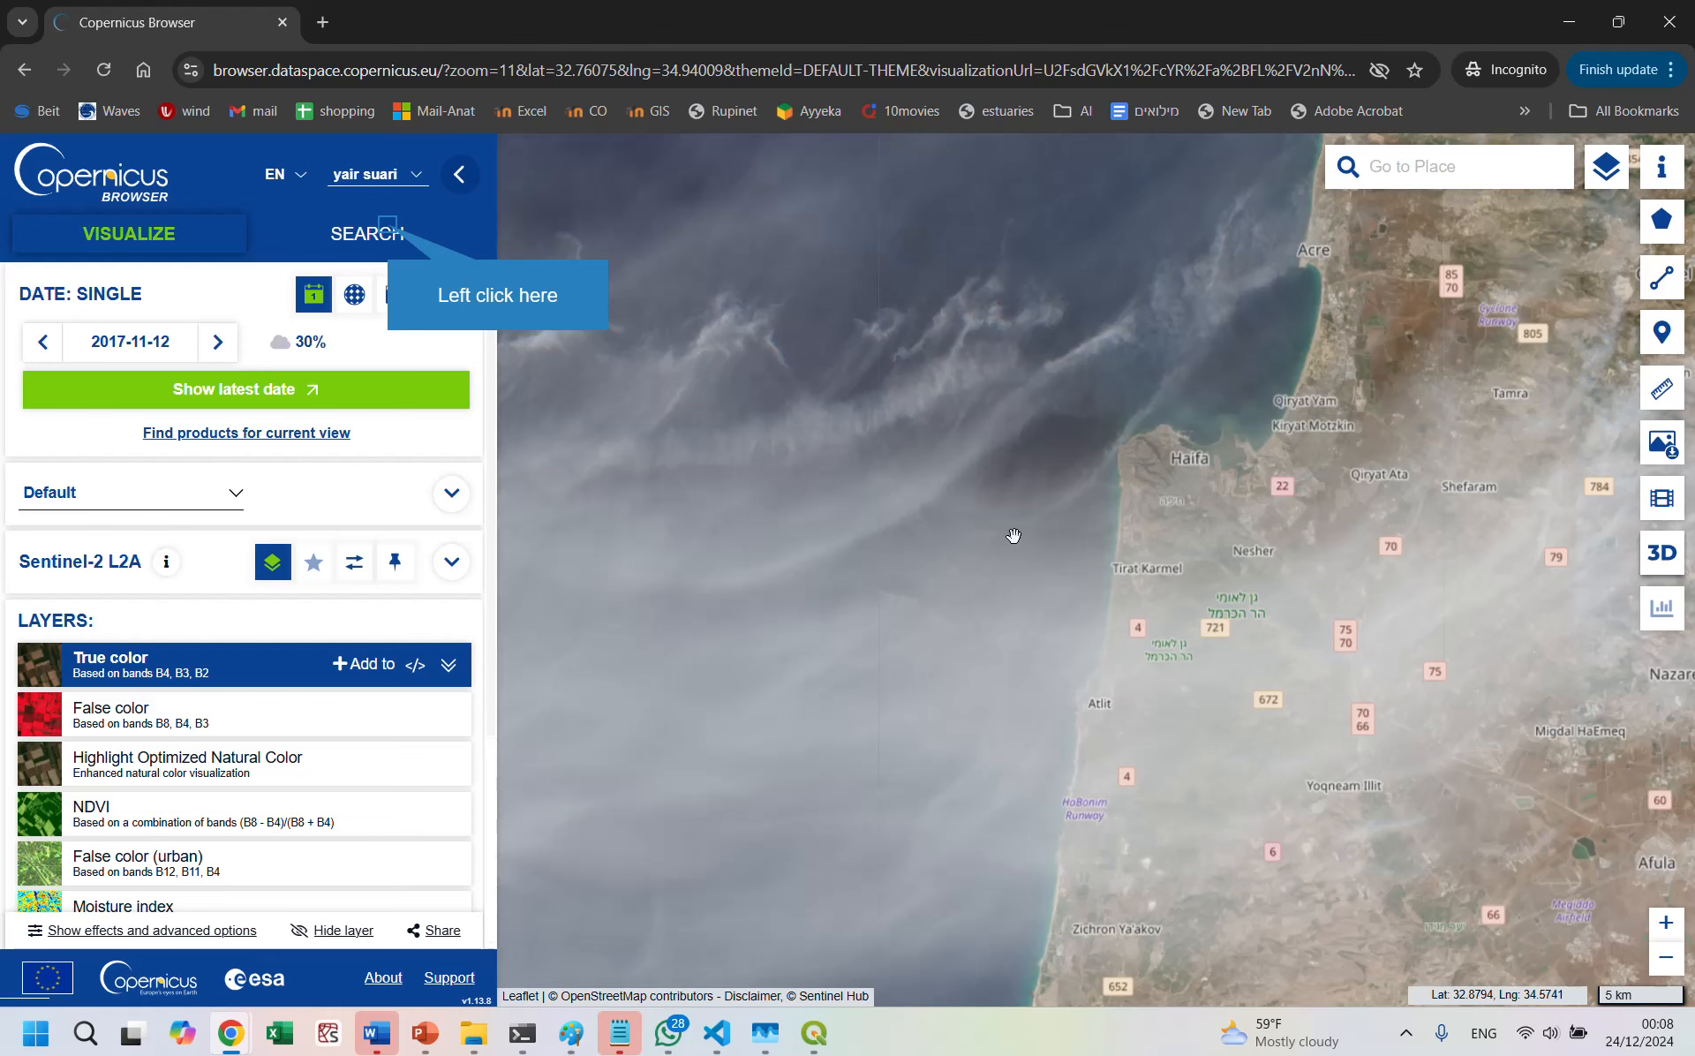
Step: Return to the search results and download the S2B L2A product sensed on 2017-11-12, saving its zip file in C:\tmp
click(390, 233)
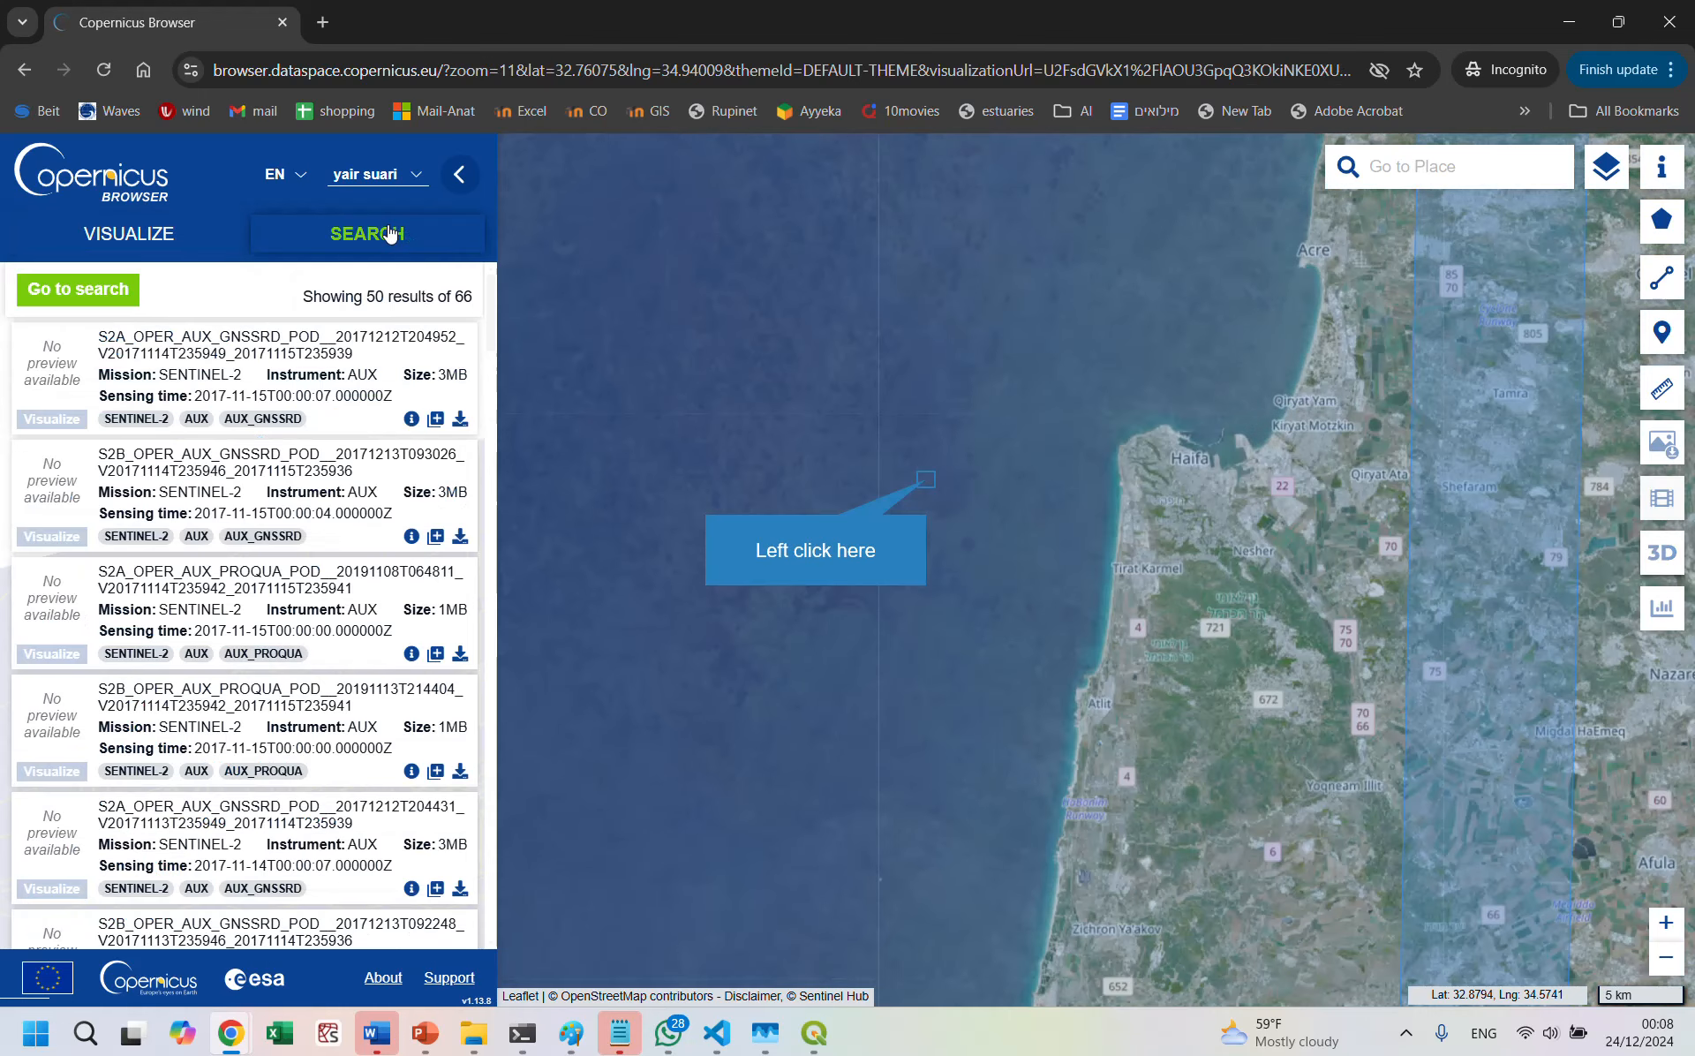
click(925, 483)
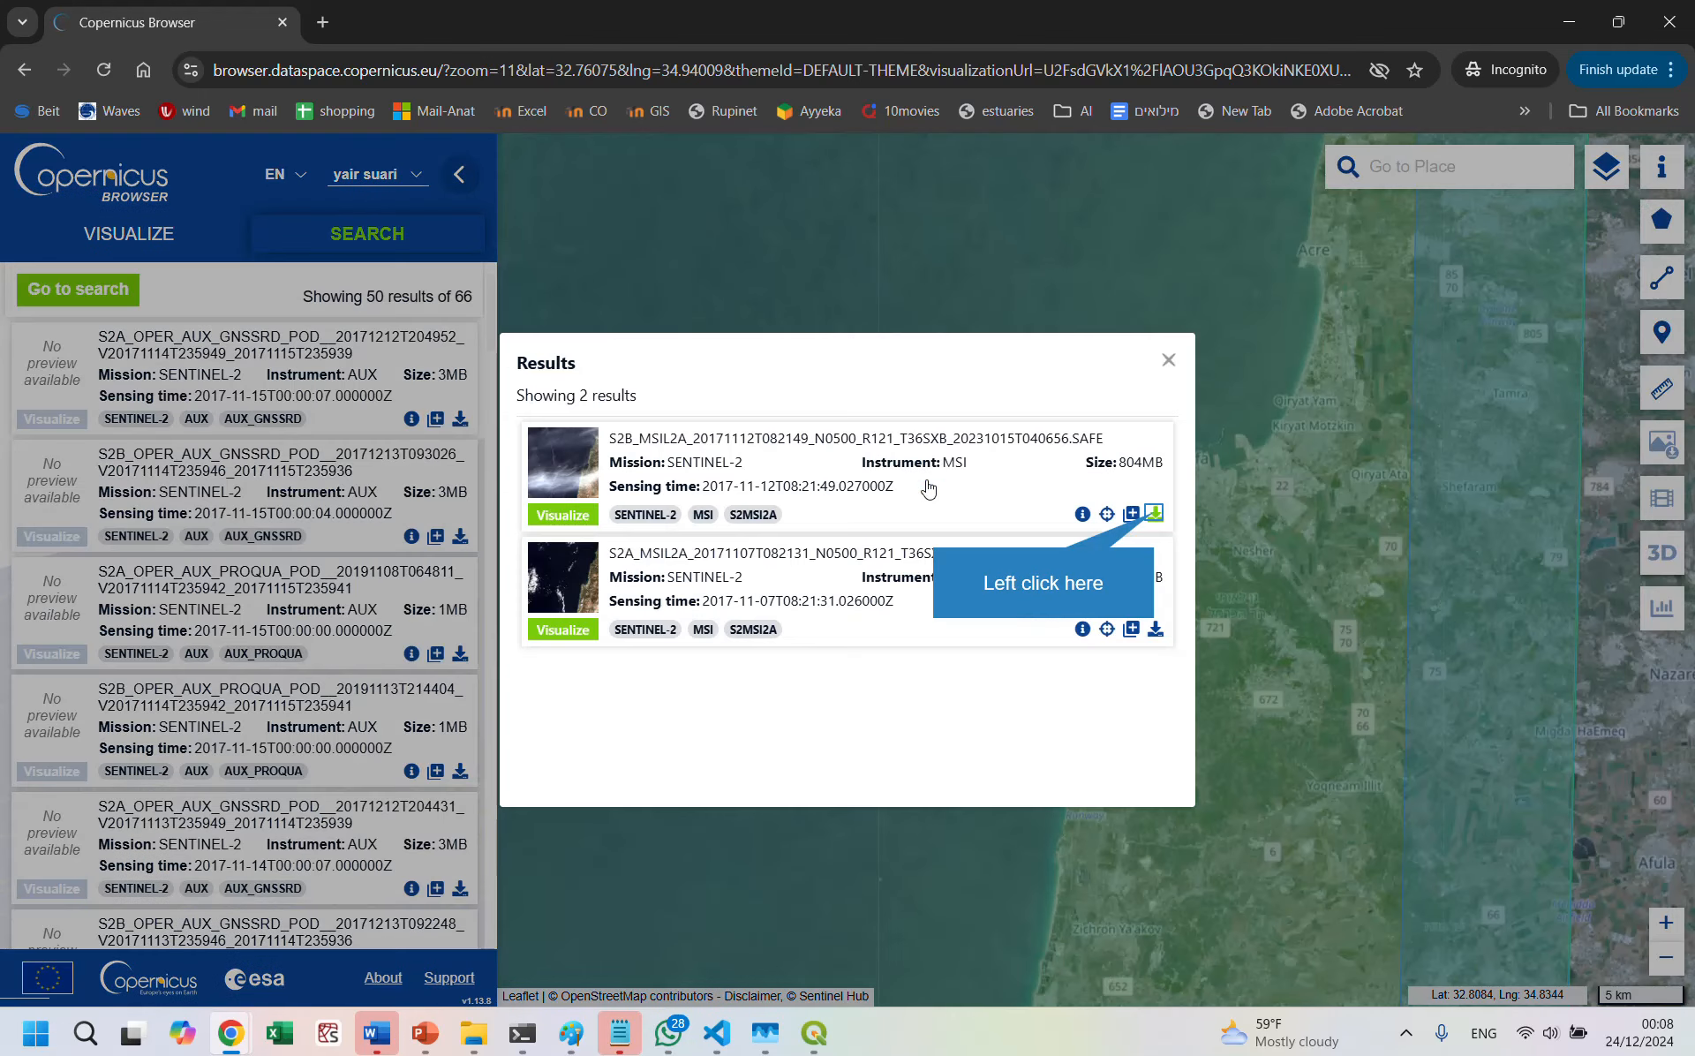
click(1155, 514)
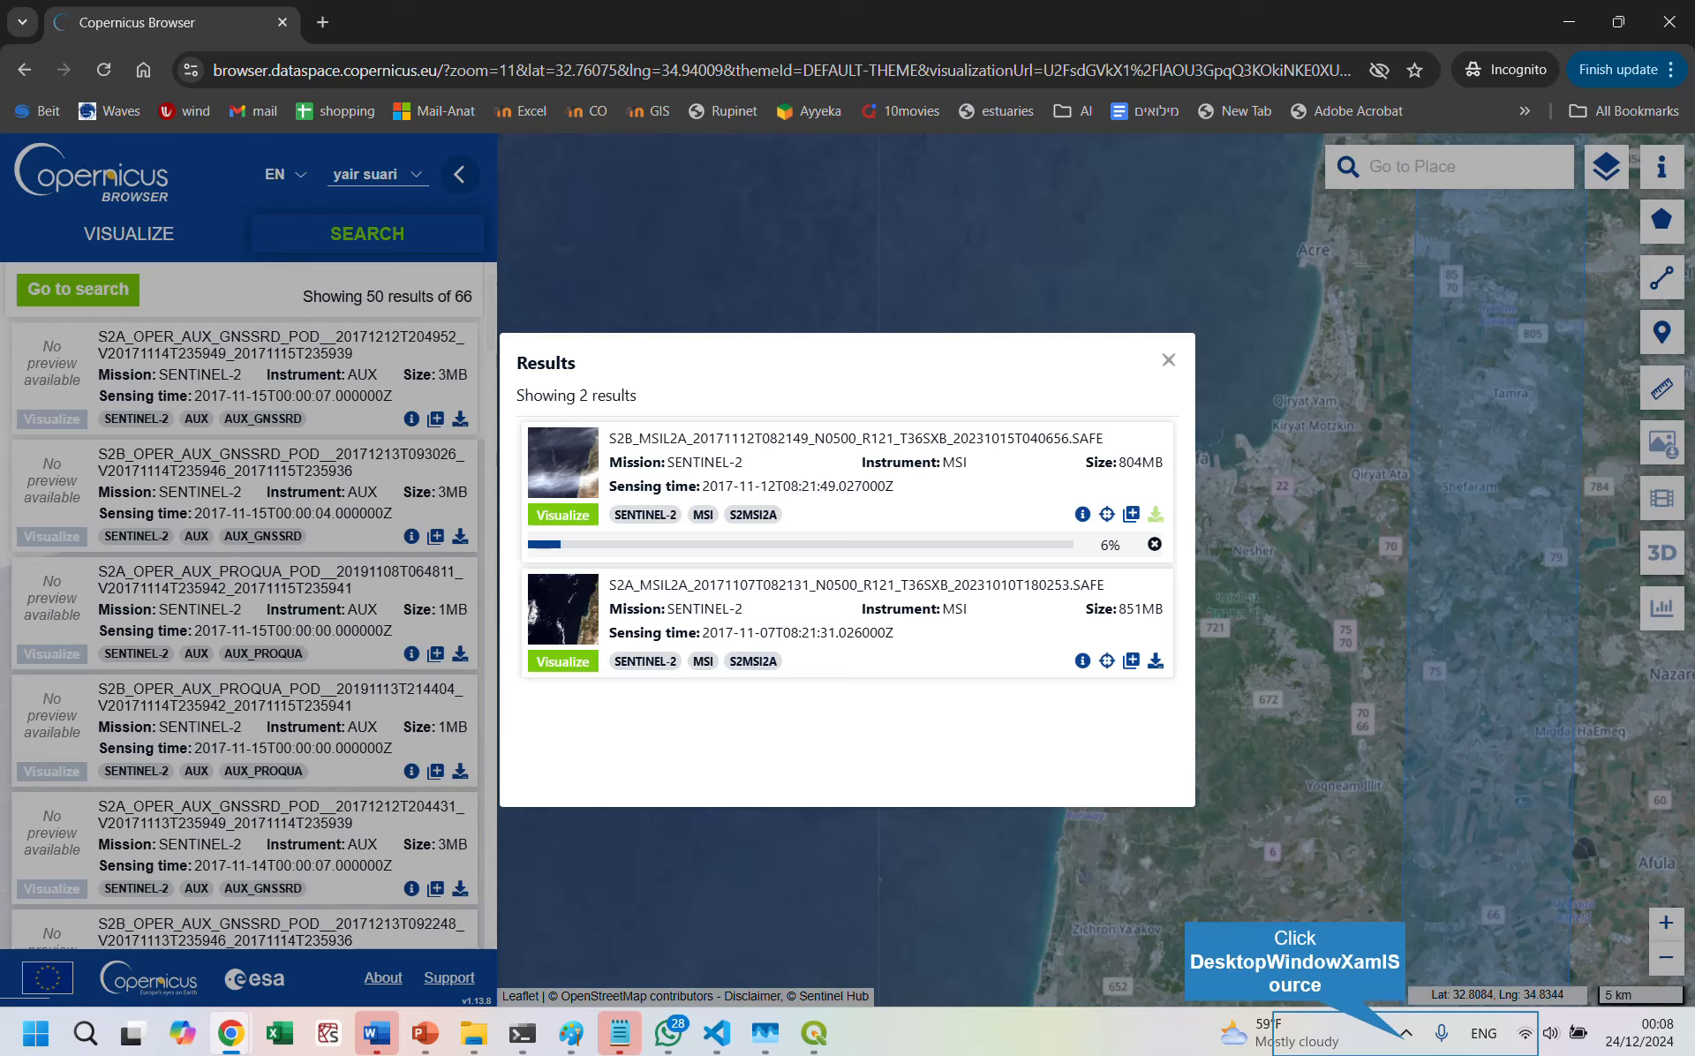
click(1406, 1033)
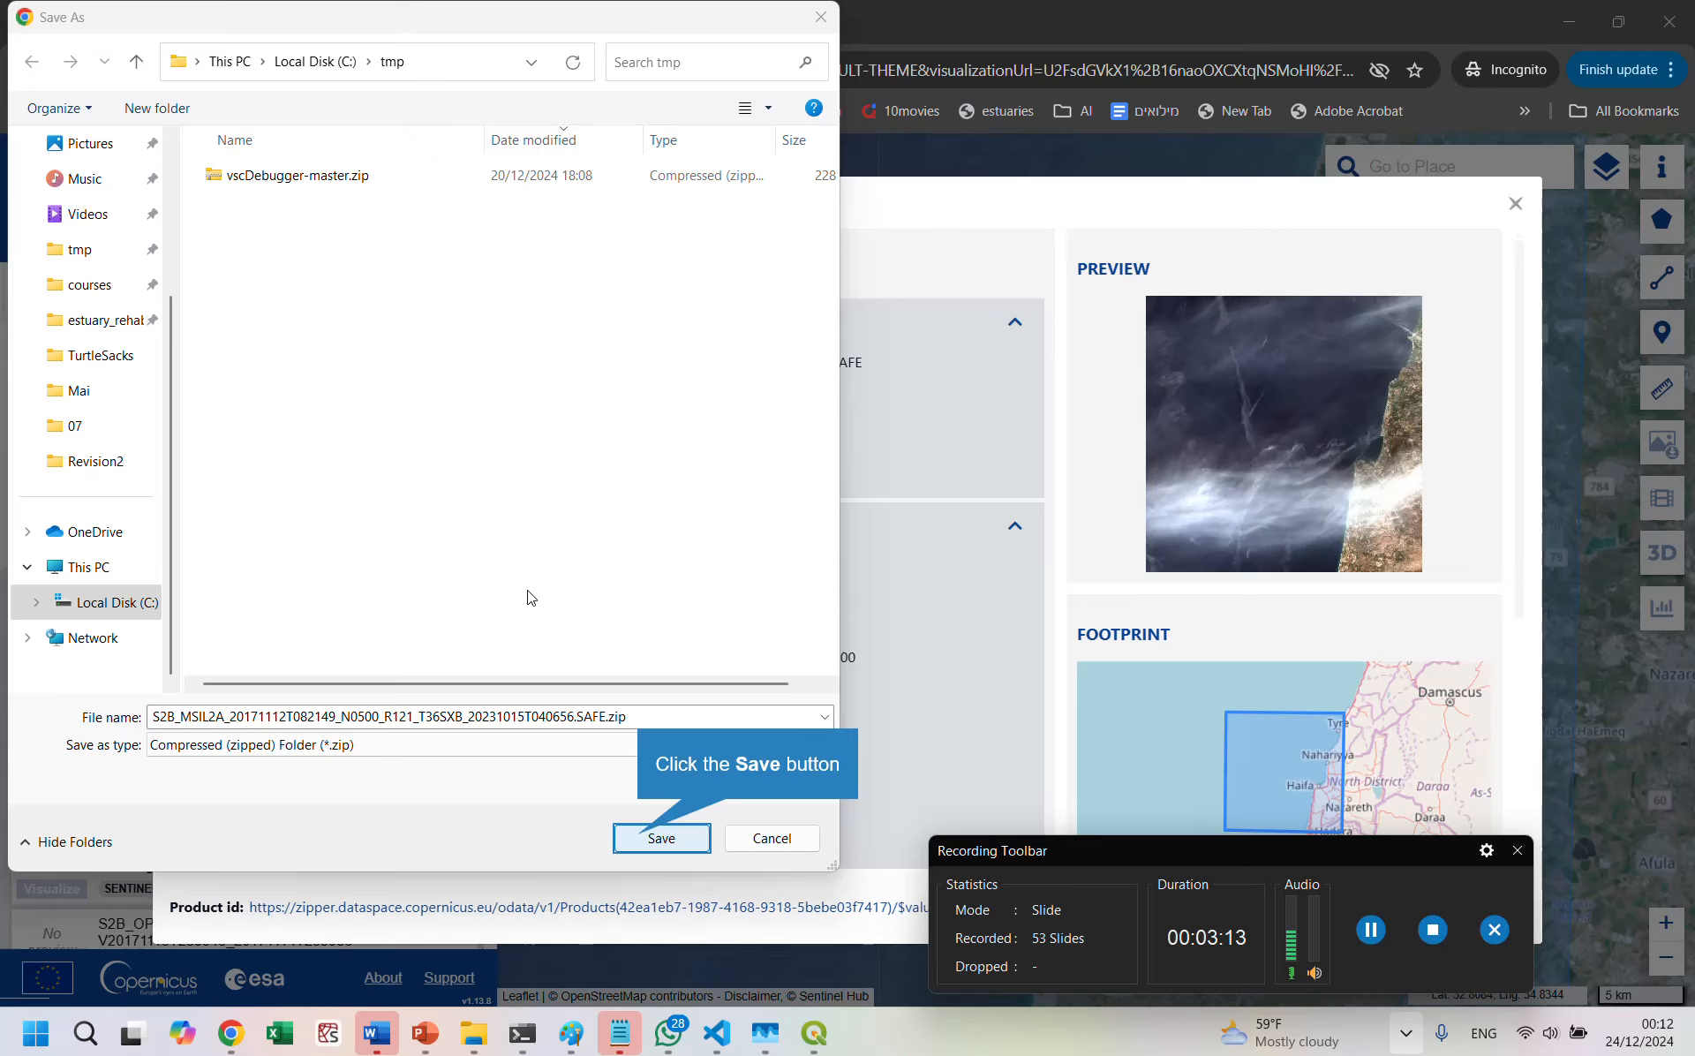
click(642, 839)
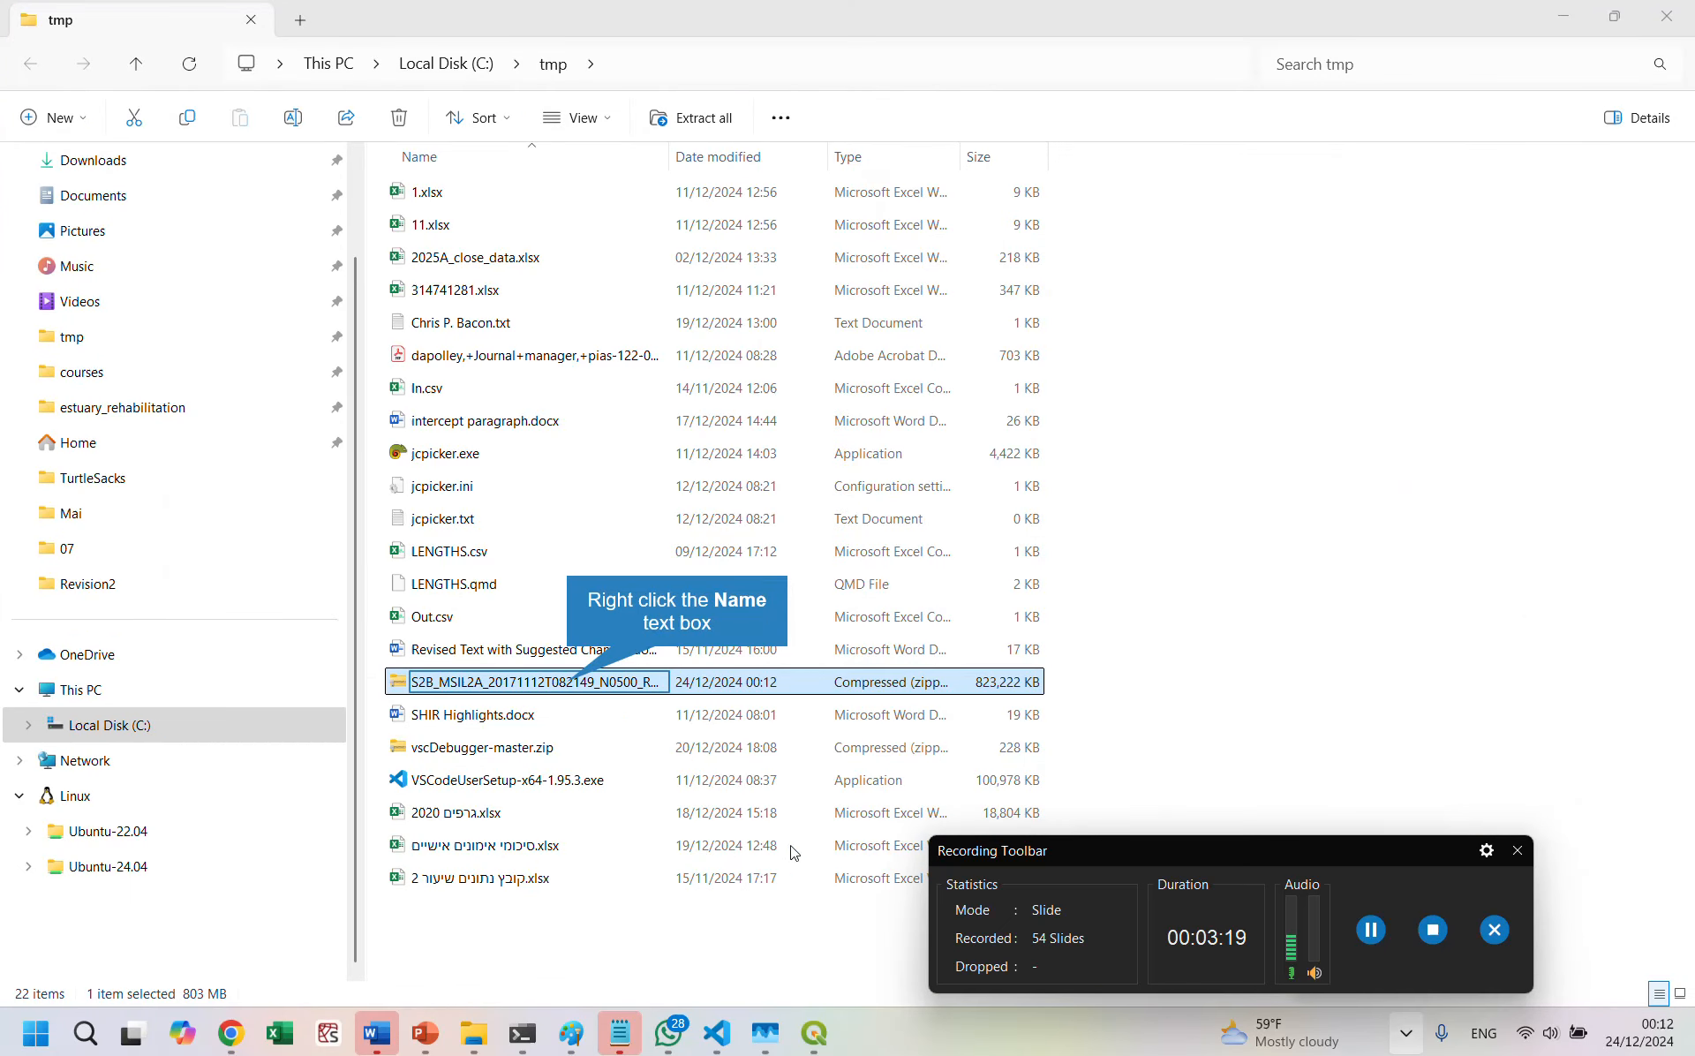
Step: Open the downloaded S2B archive in File Explorer, browse to GRANULE's IMG_DATA\R10m folder and display its full path
right_click(571, 690)
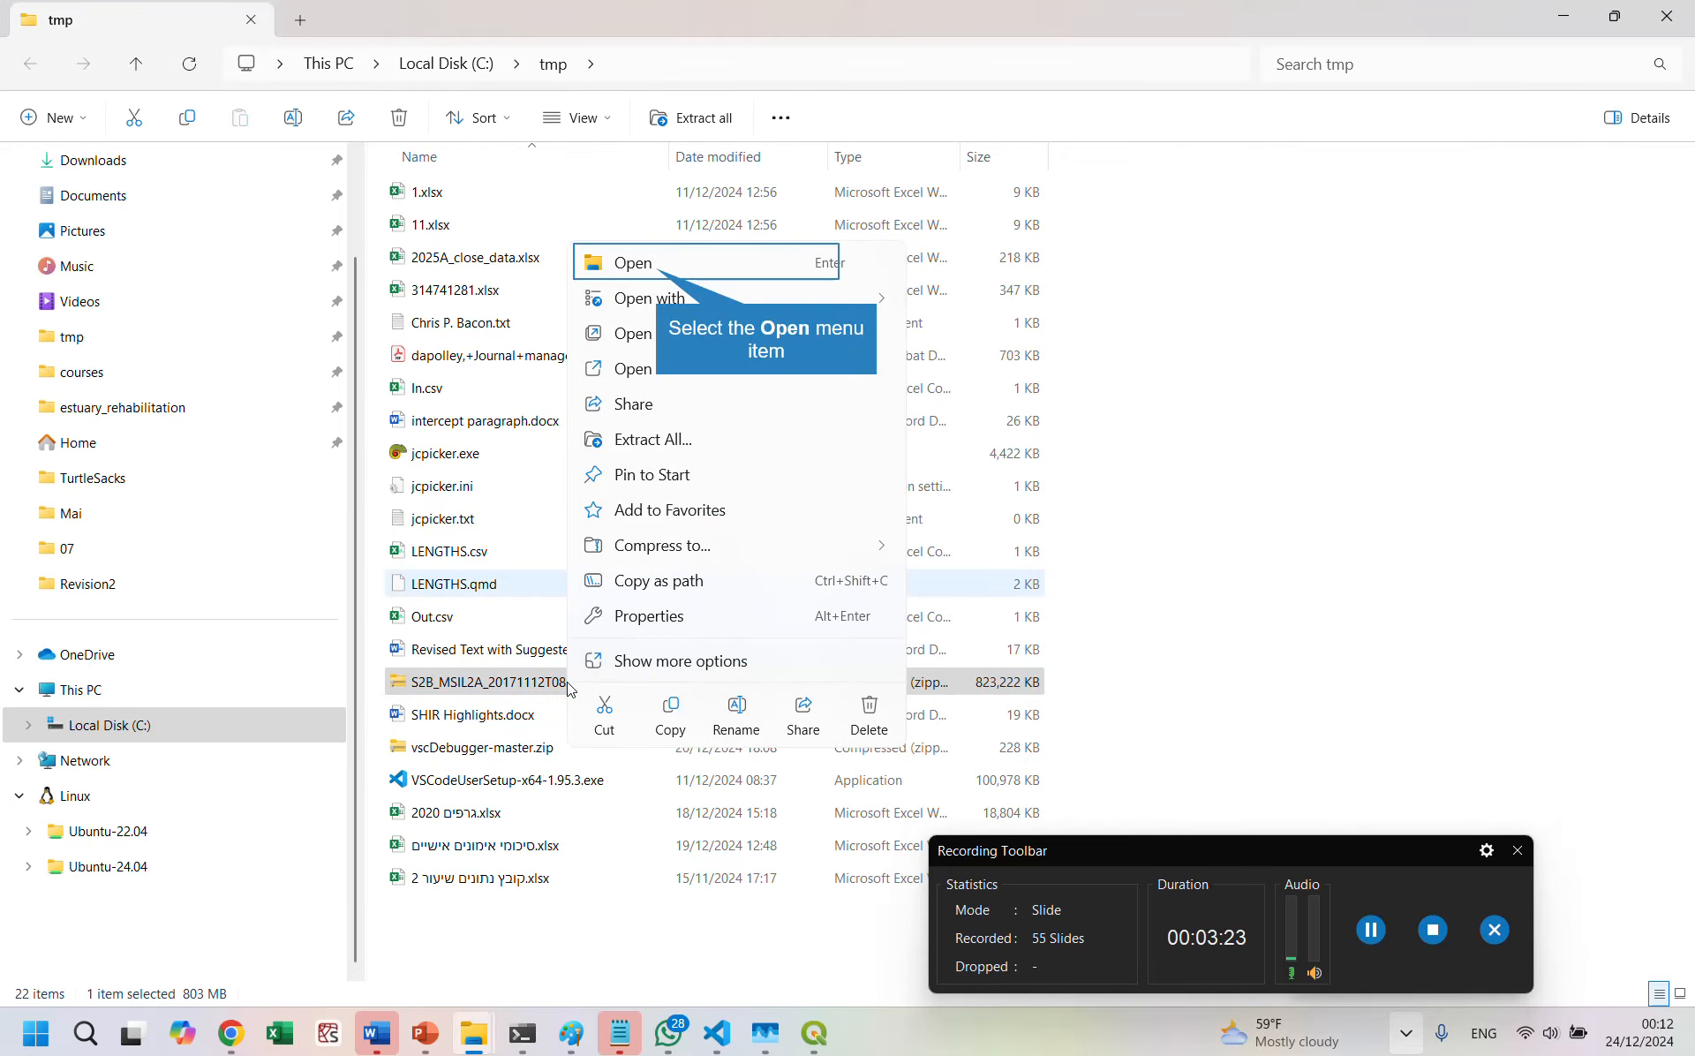
click(657, 272)
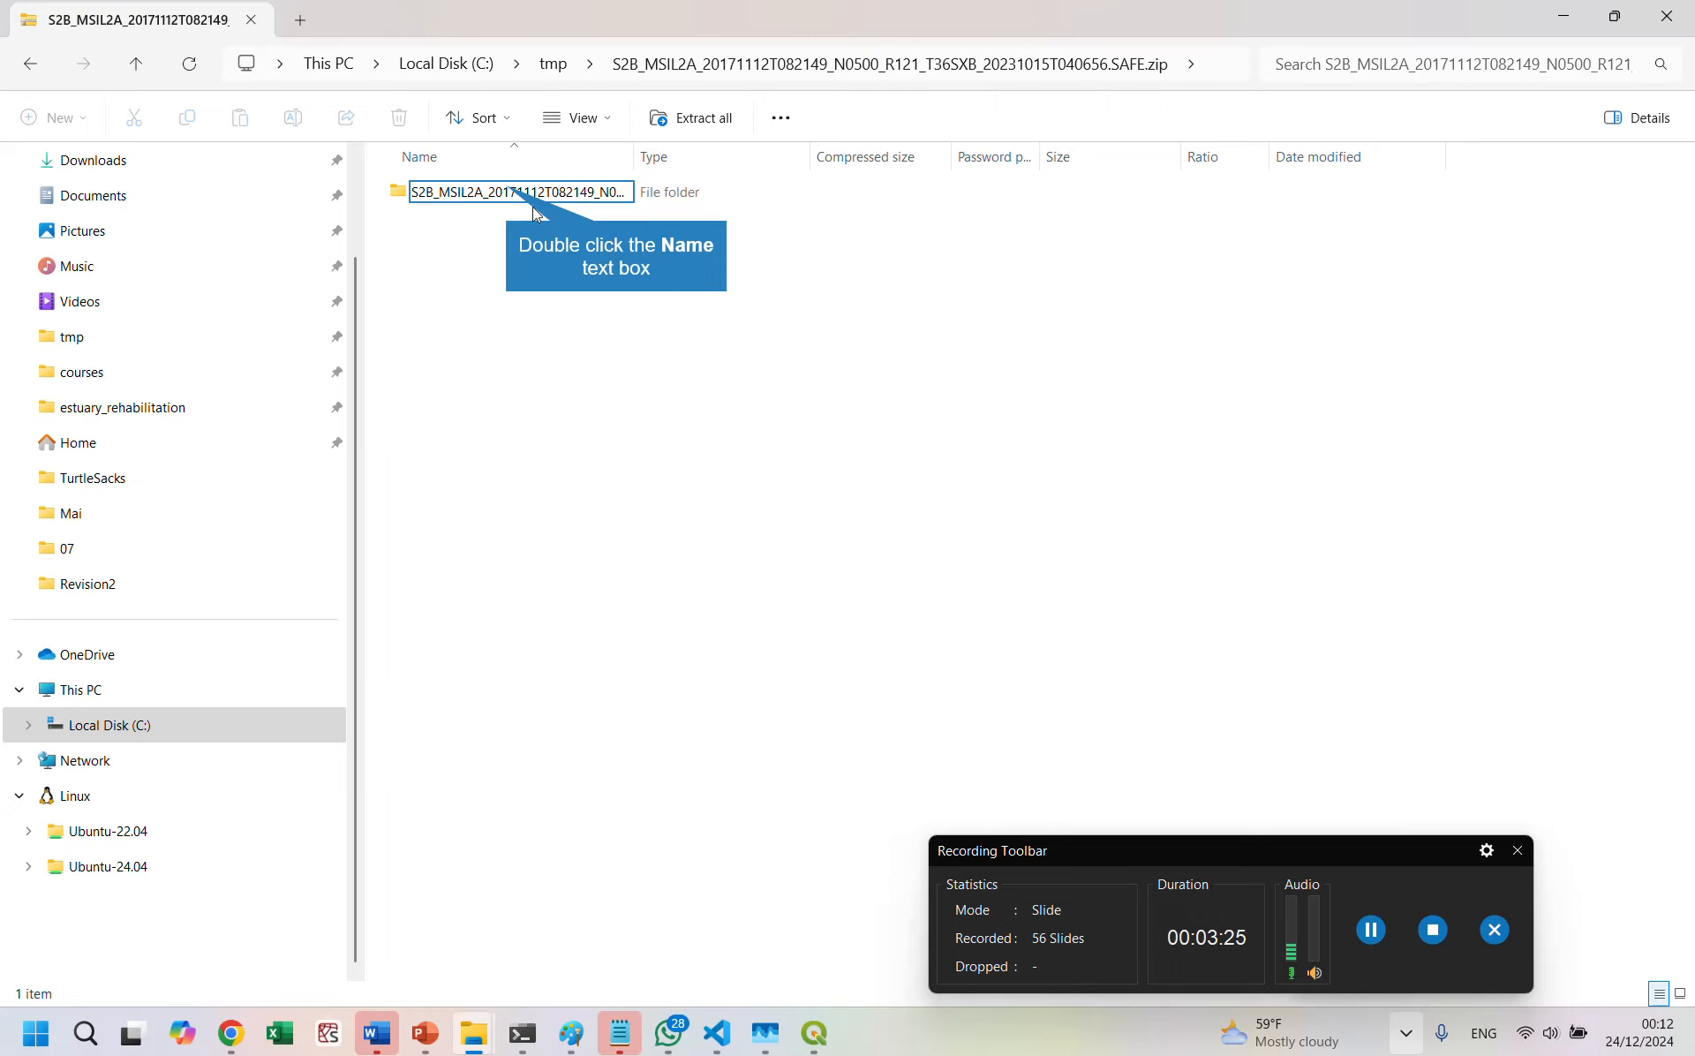
double_click(506, 191)
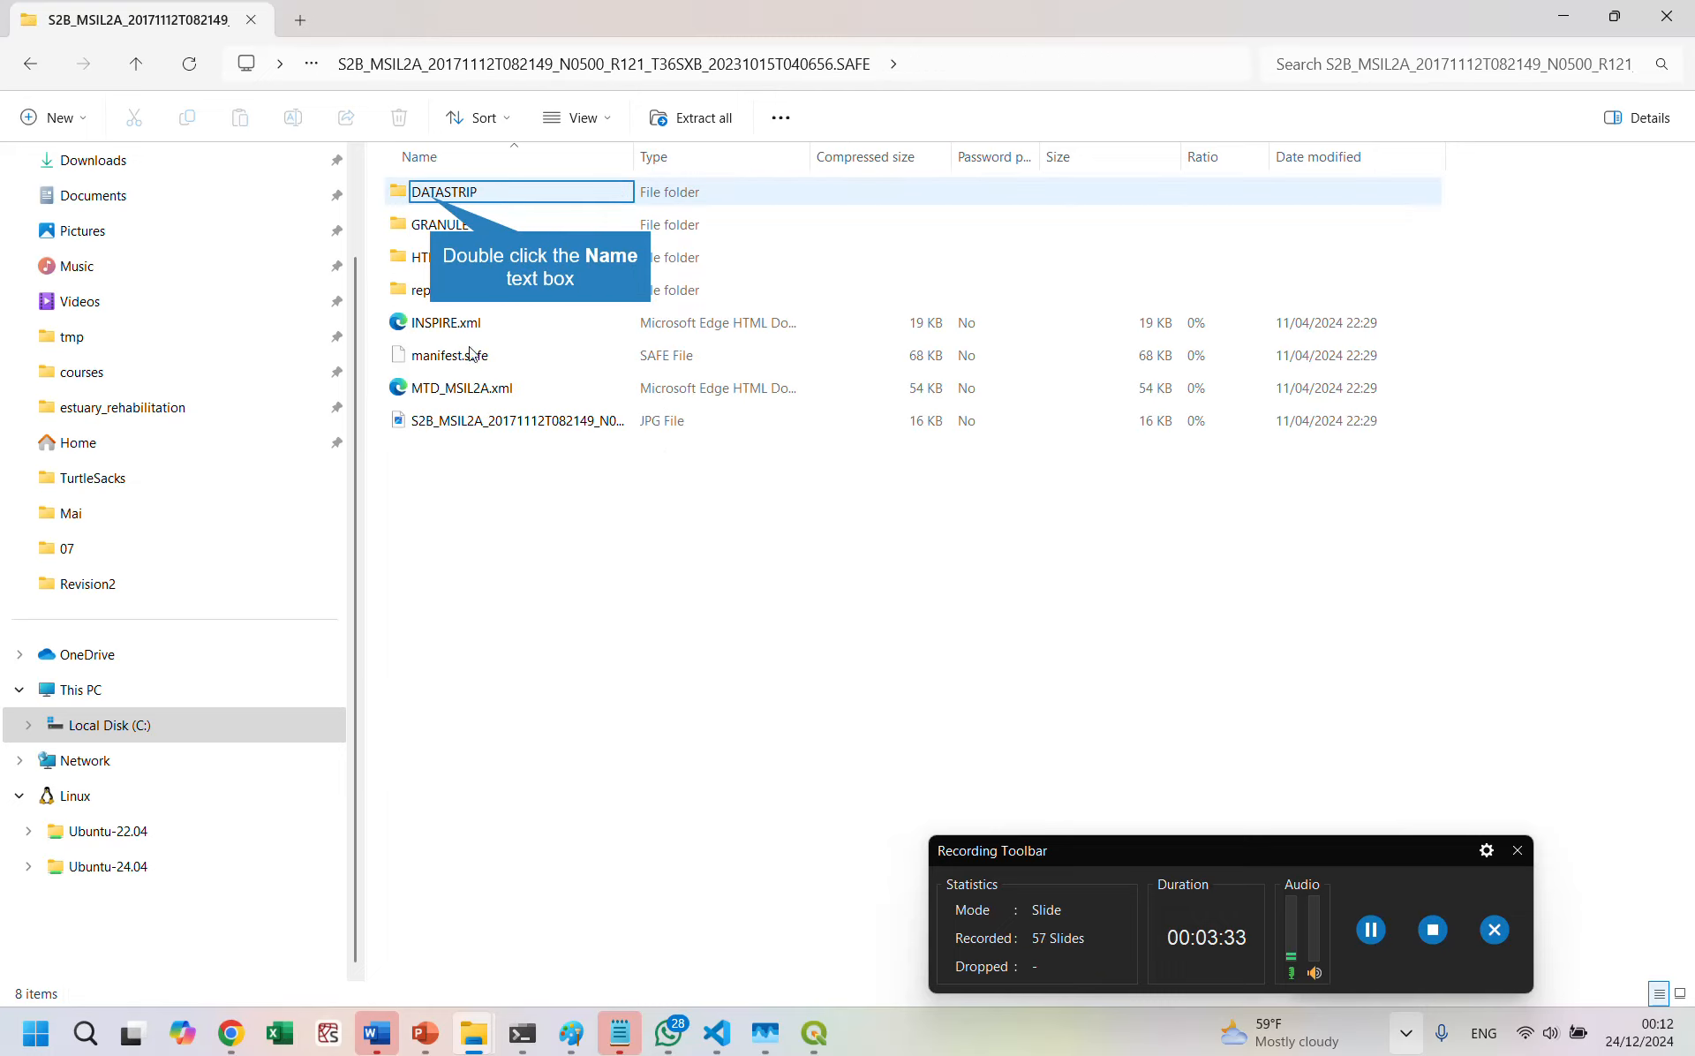
double_click(431, 198)
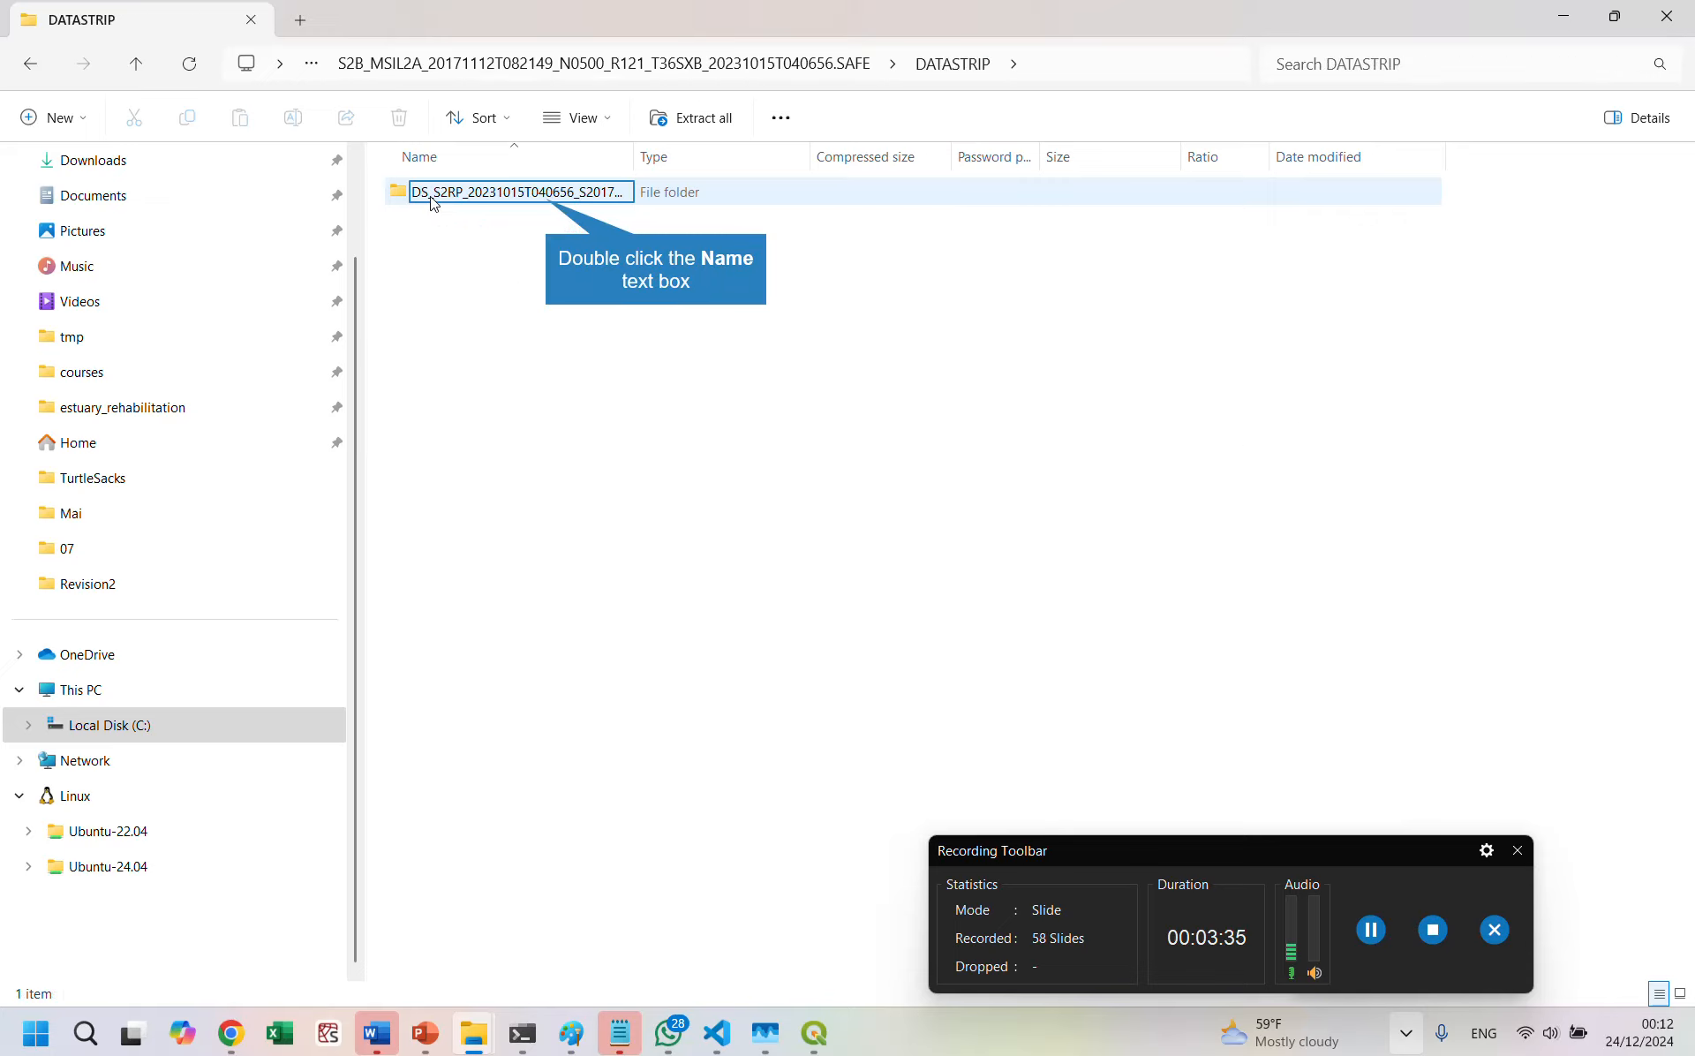
double_click(548, 199)
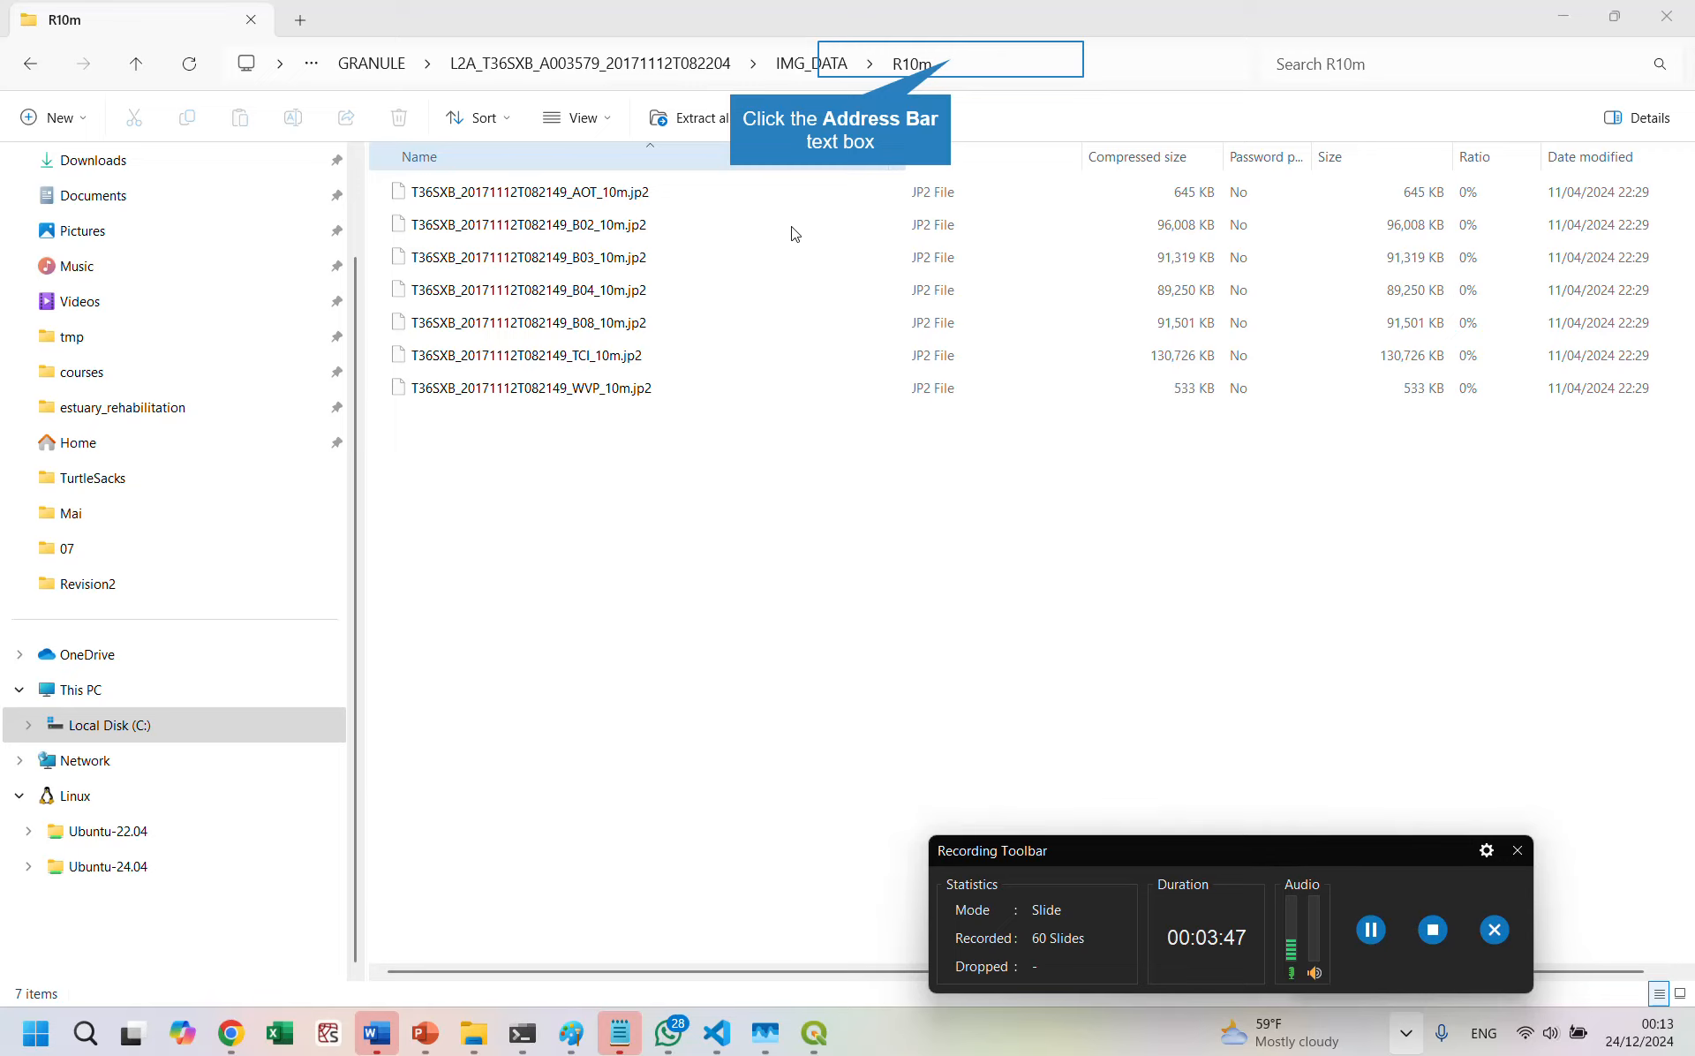
click(921, 70)
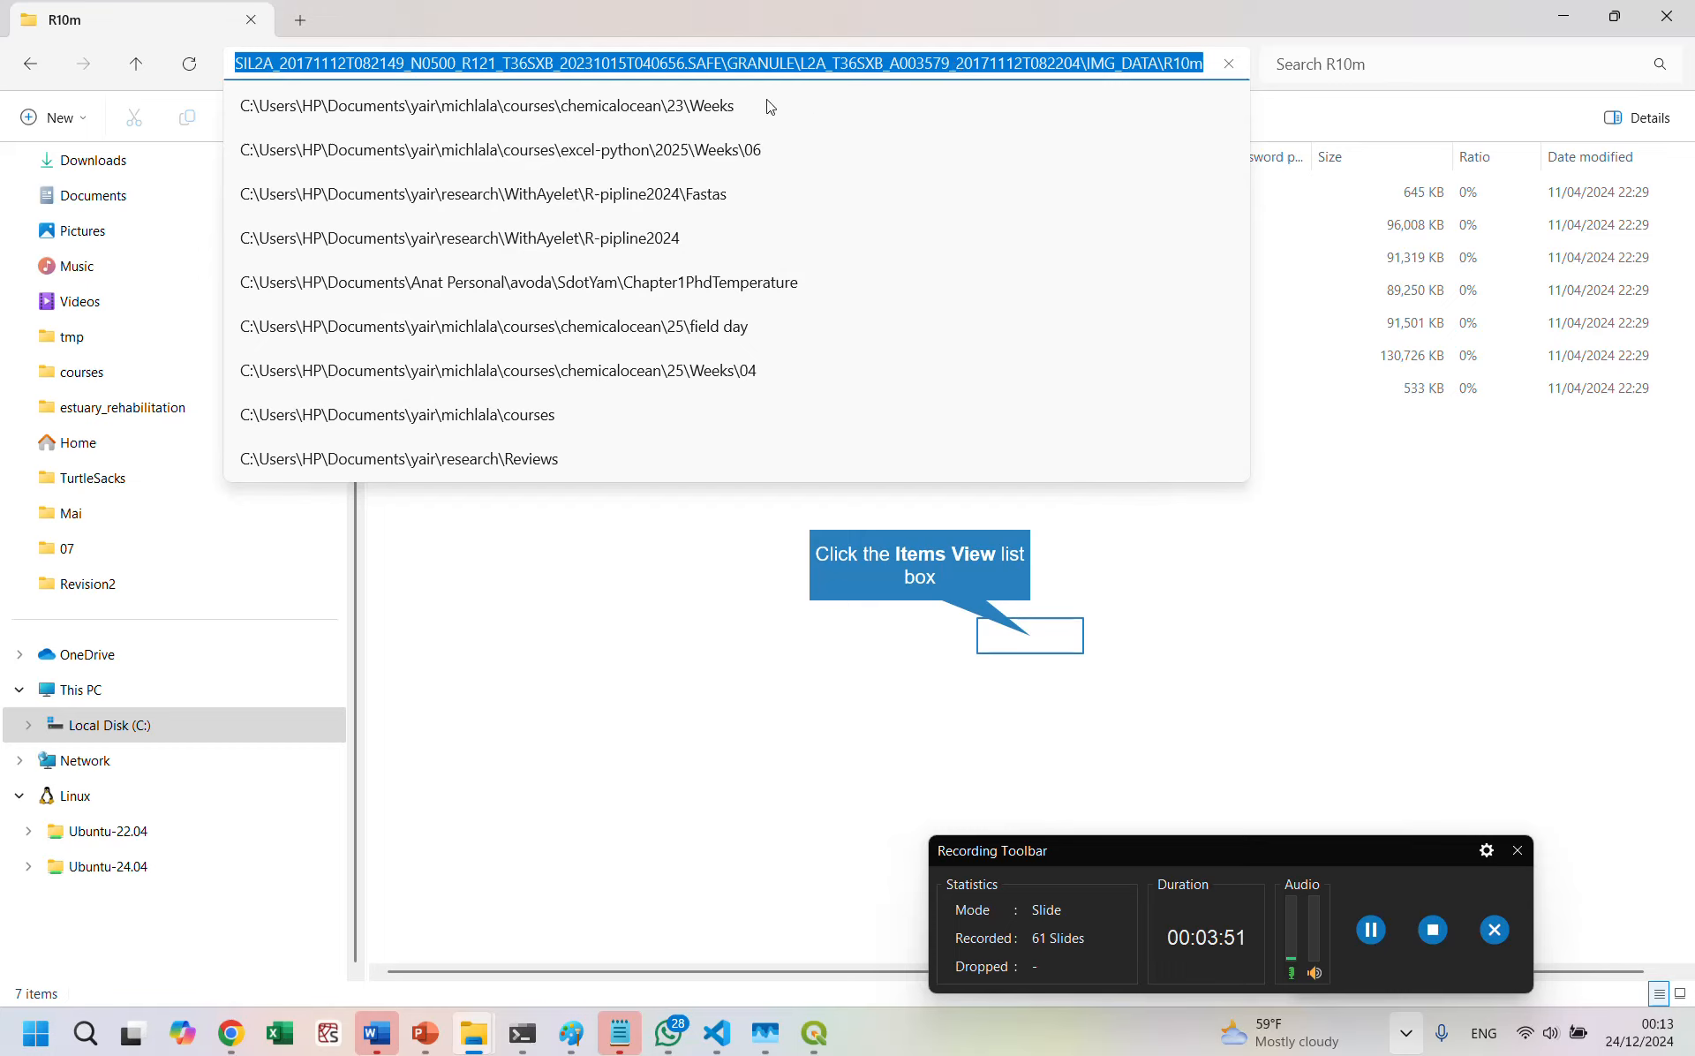